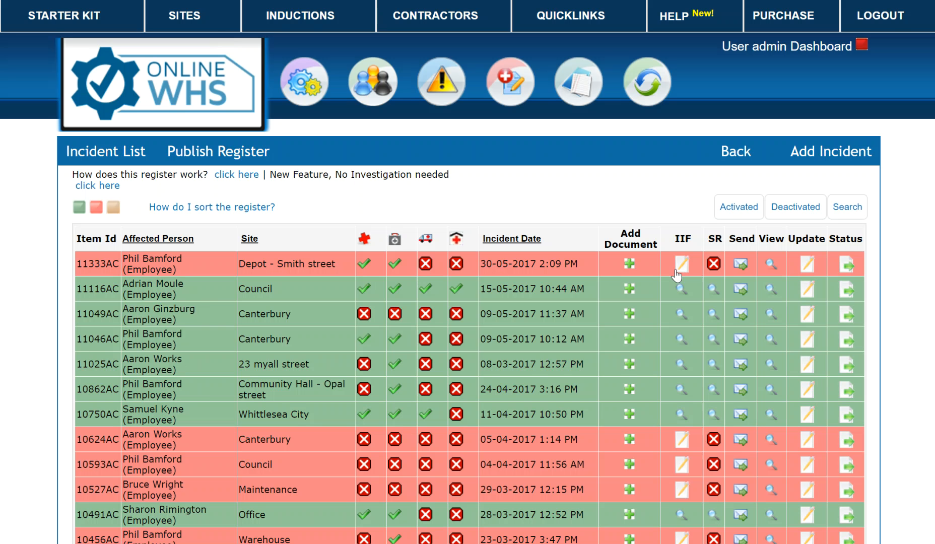
# Open a blank Add Incident form from the Incident List register
pyautogui.click(836, 152)
pyautogui.scroll(-2, 623, 313)
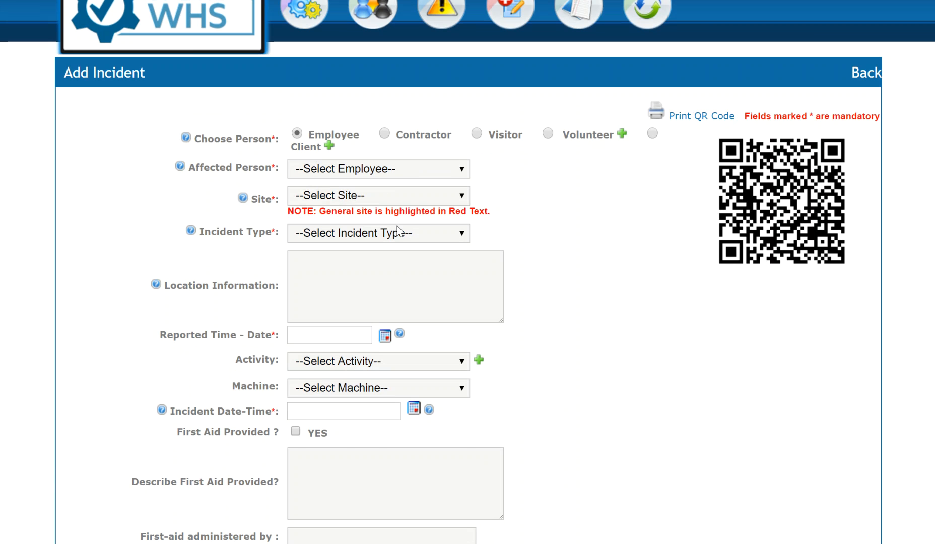
pyautogui.click(454, 236)
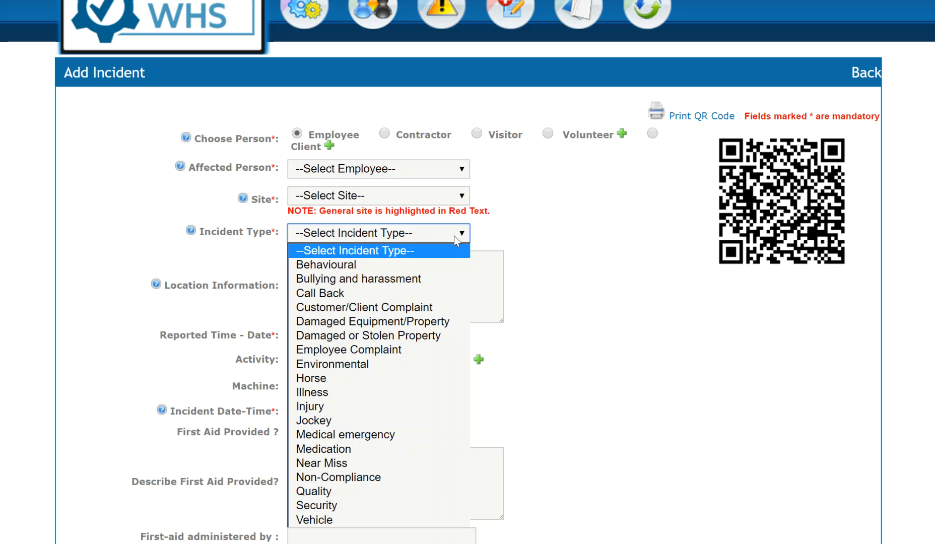
pyautogui.click(536, 245)
pyautogui.scroll(-3, 537, 236)
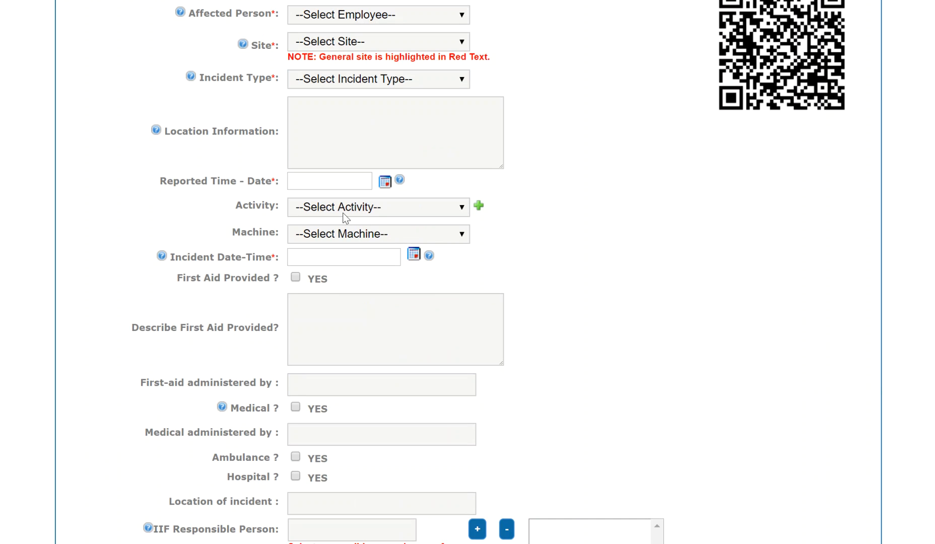
pyautogui.click(386, 183)
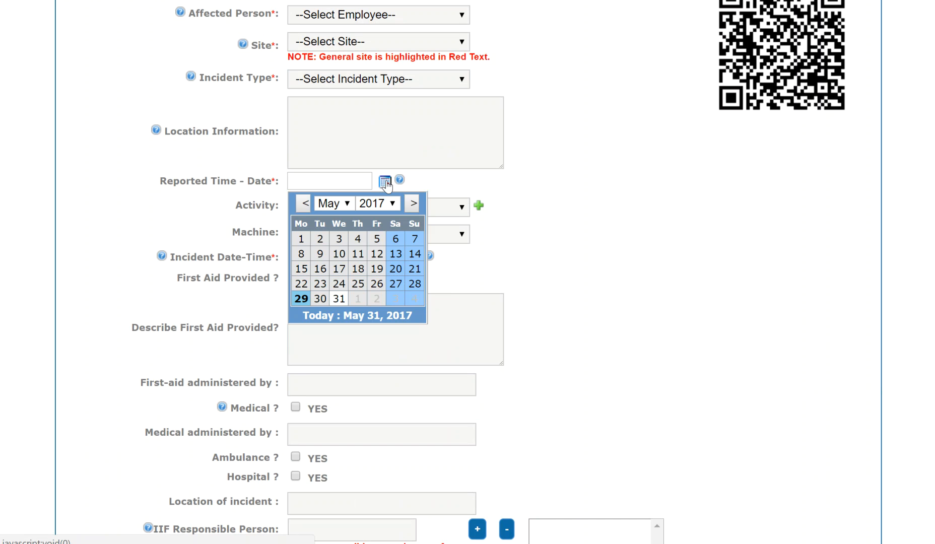
pyautogui.scroll(-2, 568, 305)
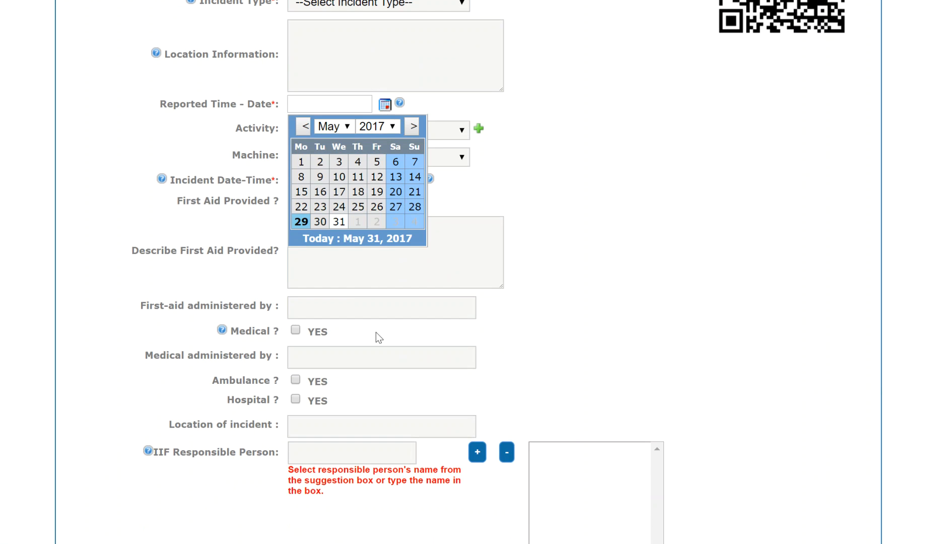
pyautogui.click(576, 301)
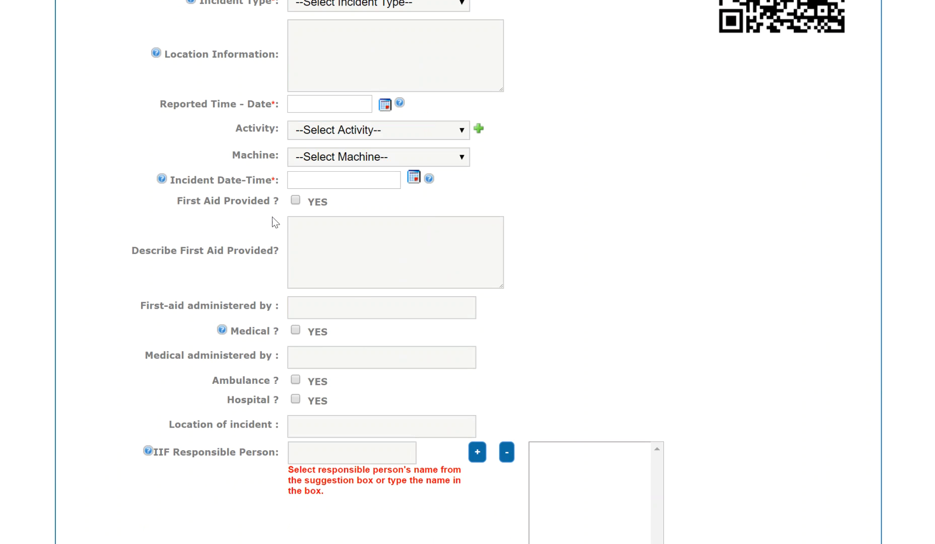
pyautogui.scroll(-4, 579, 245)
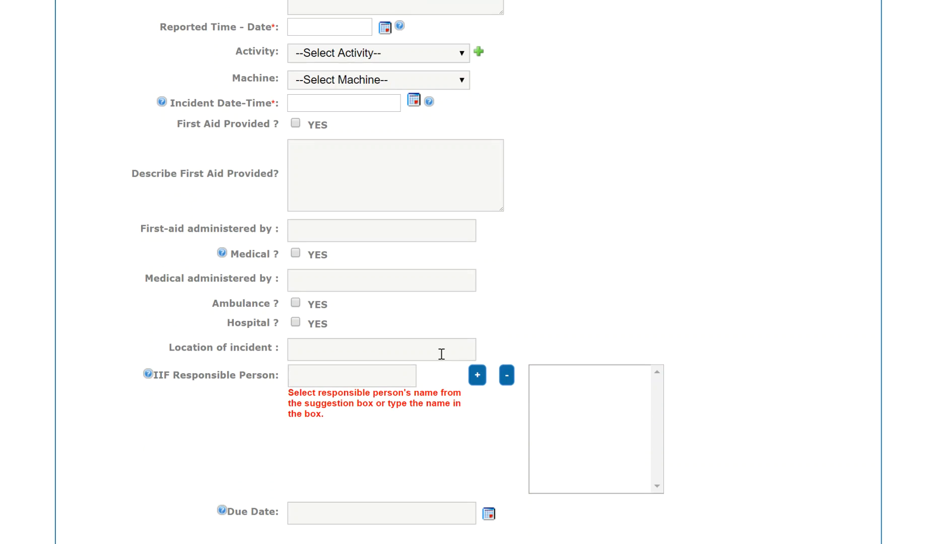
pyautogui.click(312, 254)
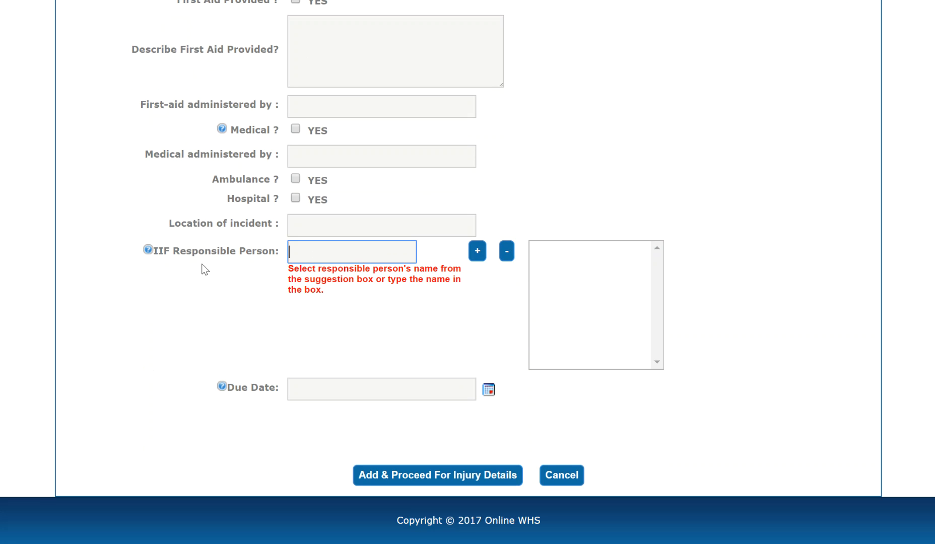
pyautogui.scroll(8, 204, 265)
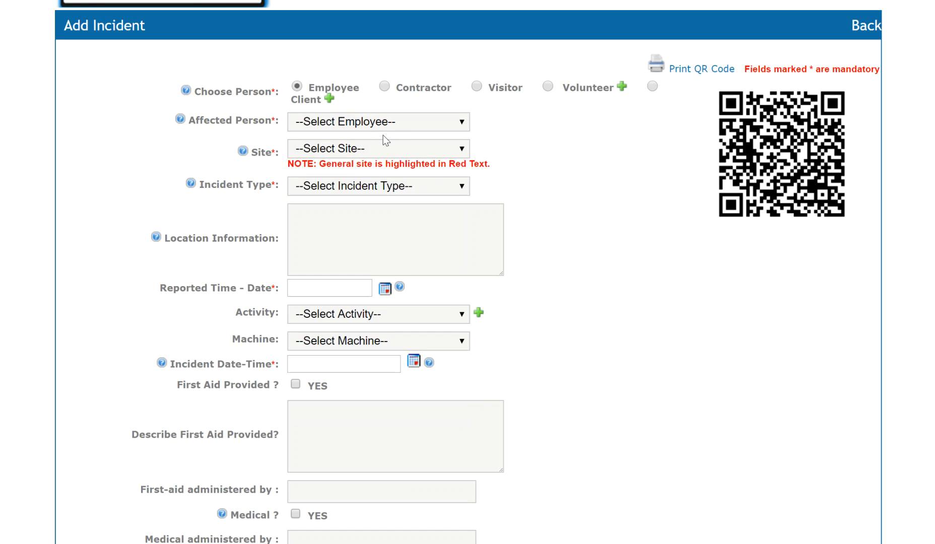
pyautogui.scroll(-8, 151, 216)
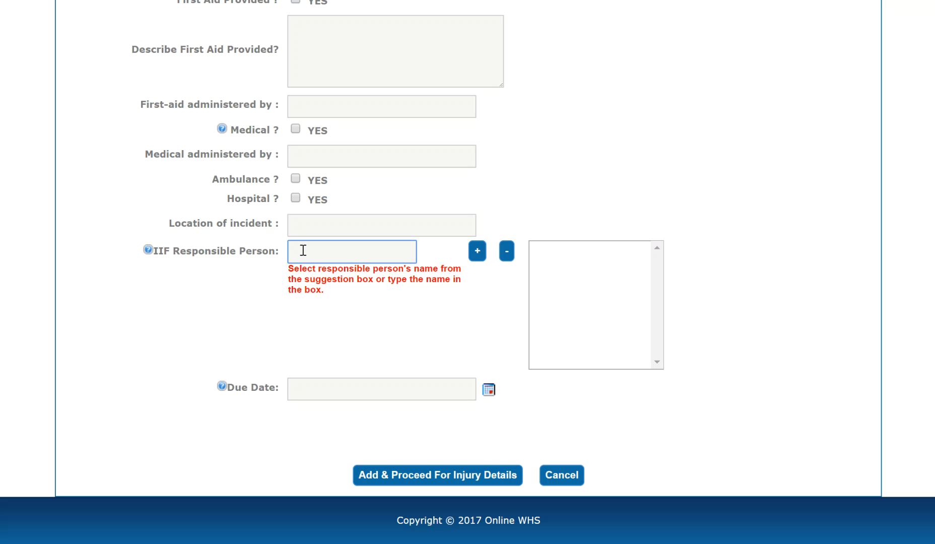
# Add a suggested employee as IIF responsible person, then cancel the incident without saving
pyautogui.write('p')
pyautogui.click(315, 294)
pyautogui.click(477, 252)
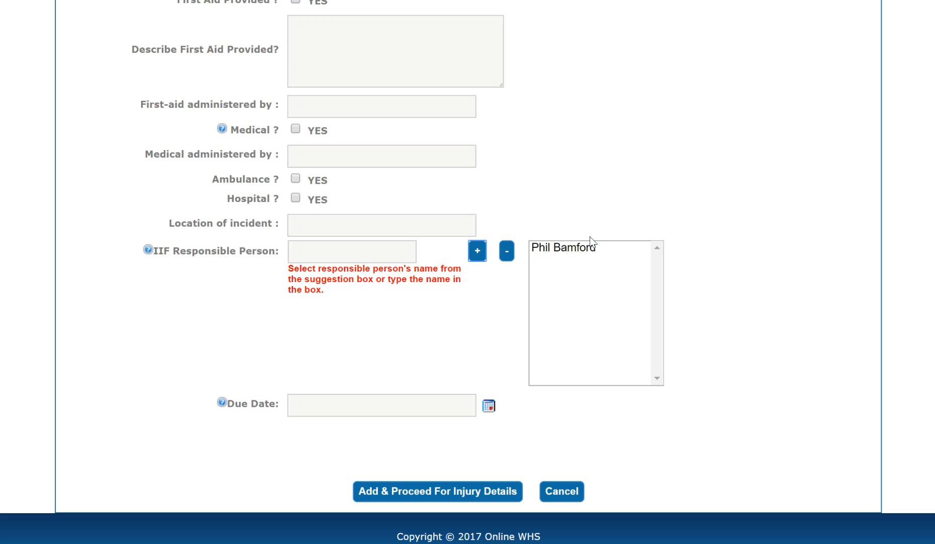
pyautogui.click(576, 492)
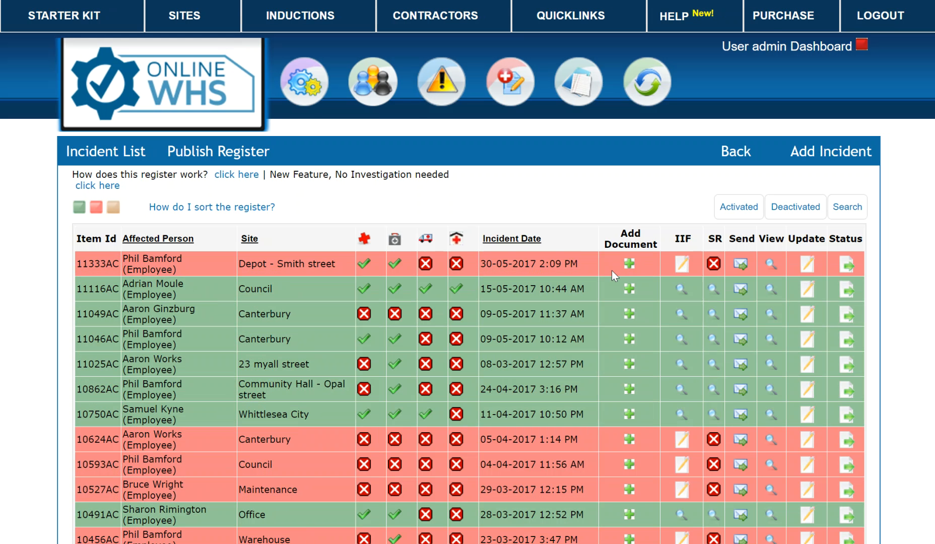
# In incident 11333AC's investigation form, toggle supervision and safe operation procedures to Yes and back to No
pyautogui.click(682, 268)
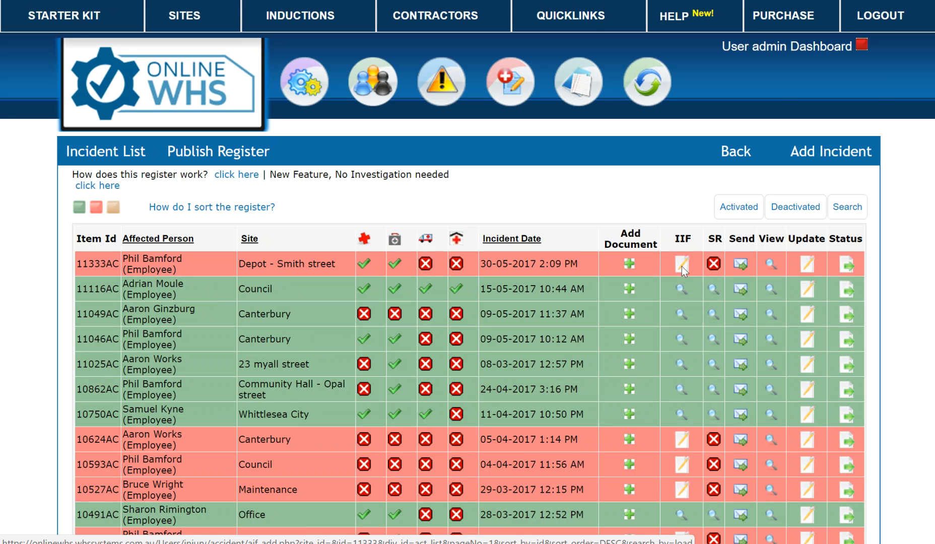
pyautogui.scroll(-2, 698, 315)
pyautogui.scroll(-4, 696, 311)
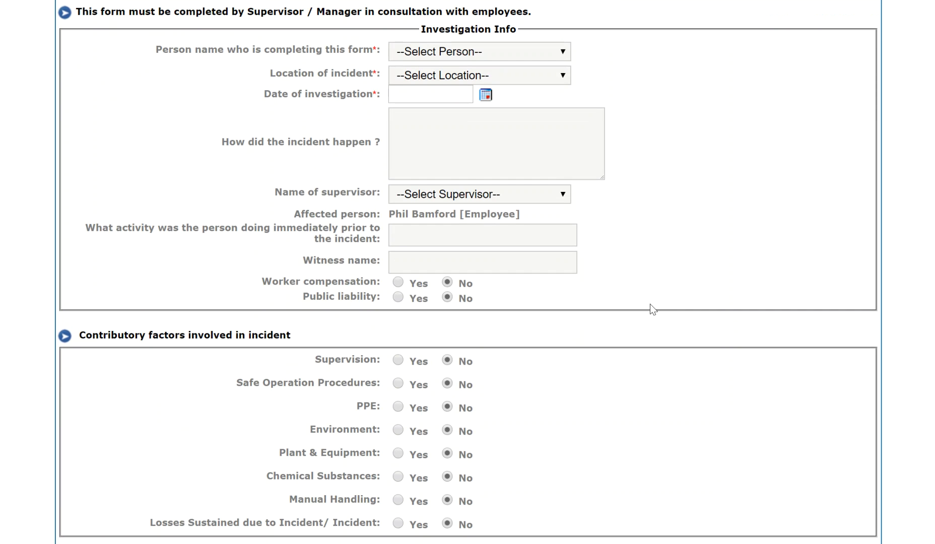
pyautogui.scroll(-2, 650, 303)
pyautogui.click(399, 283)
pyautogui.click(447, 283)
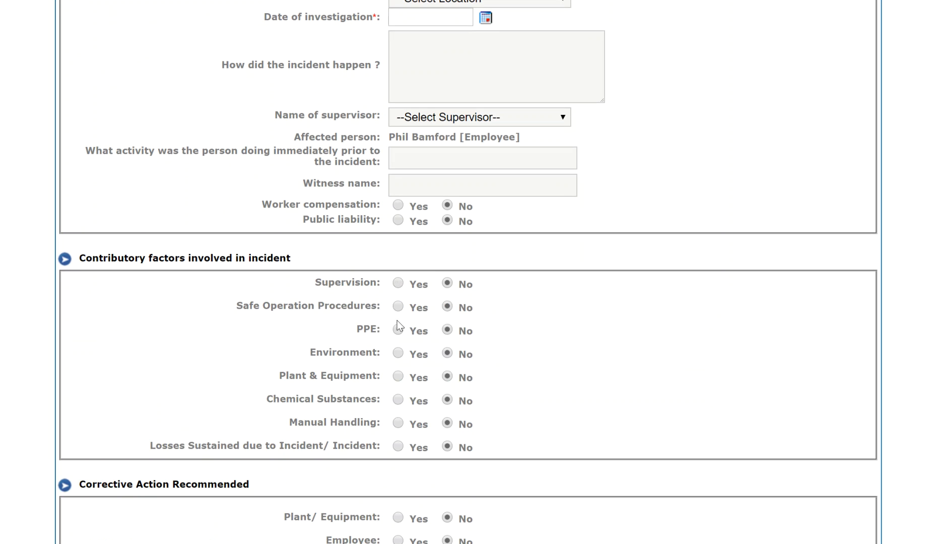
pyautogui.click(398, 306)
pyautogui.click(447, 306)
# Leave the investigation form unsaved and open the supervisor report for incident 10195AC
pyautogui.scroll(-4, 438, 293)
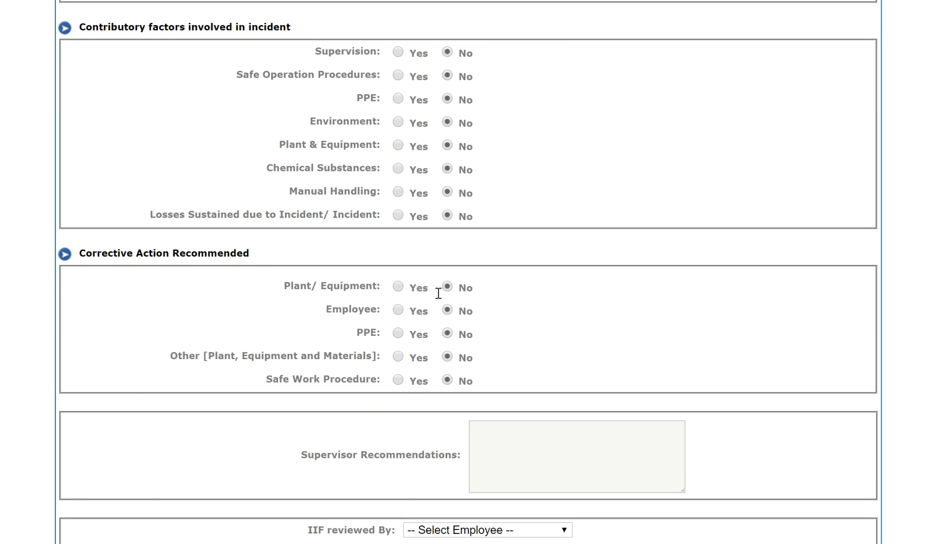
pyautogui.scroll(-3, 557, 272)
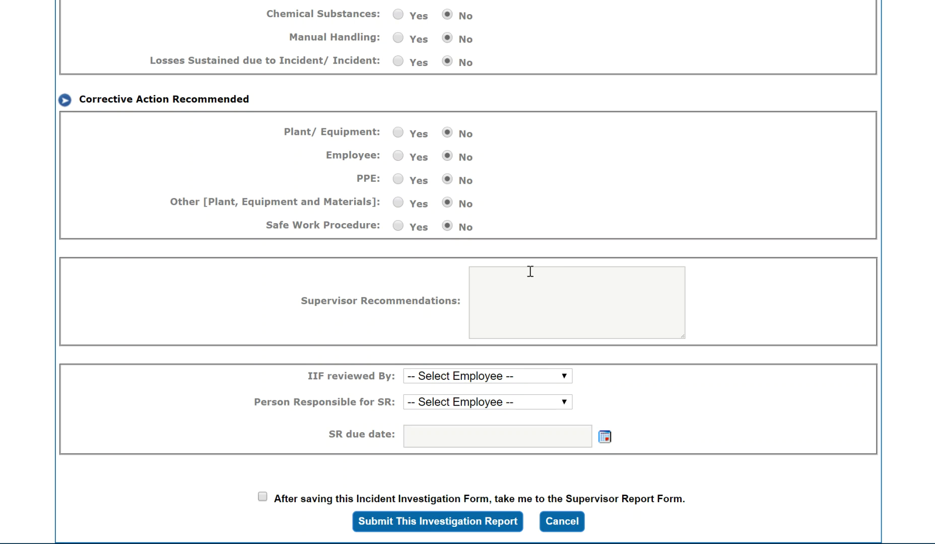
pyautogui.scroll(-1, 531, 271)
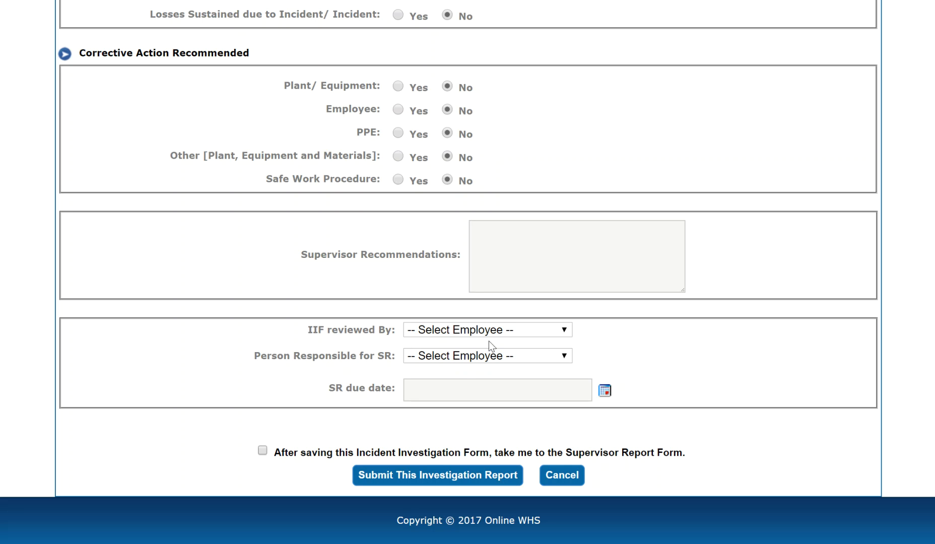
pyautogui.click(562, 475)
pyautogui.scroll(-6, 181, 323)
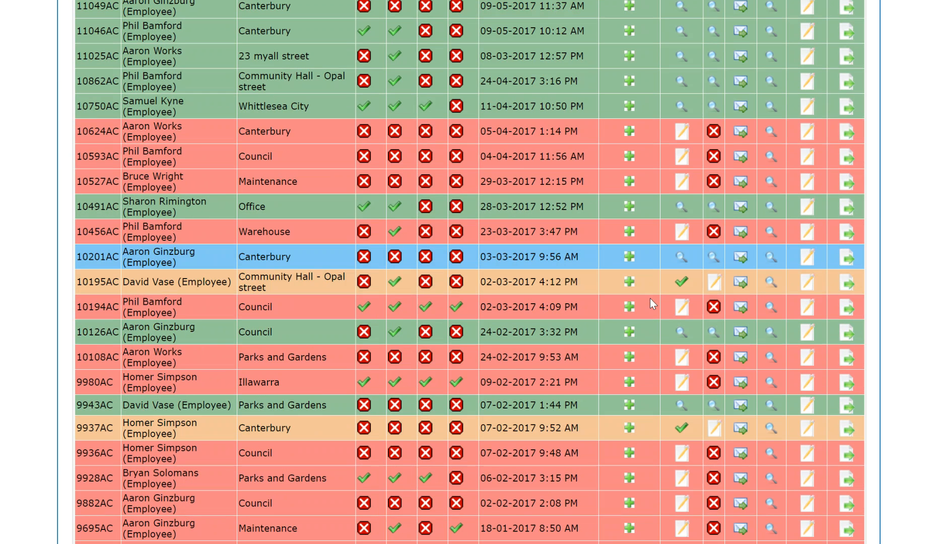
pyautogui.click(714, 288)
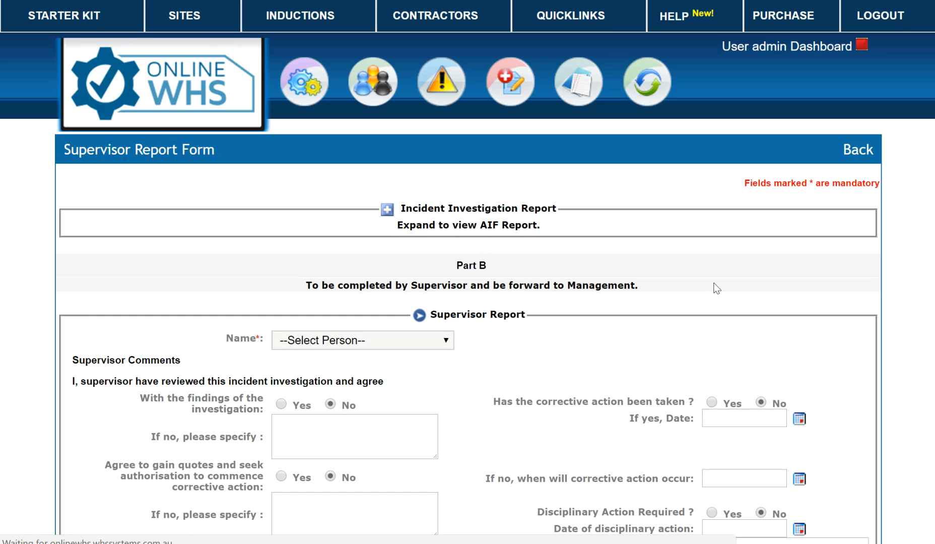
# Answer Yes to 'Does the employee need time off work?'
pyautogui.scroll(-3, 666, 289)
pyautogui.scroll(-3, 665, 288)
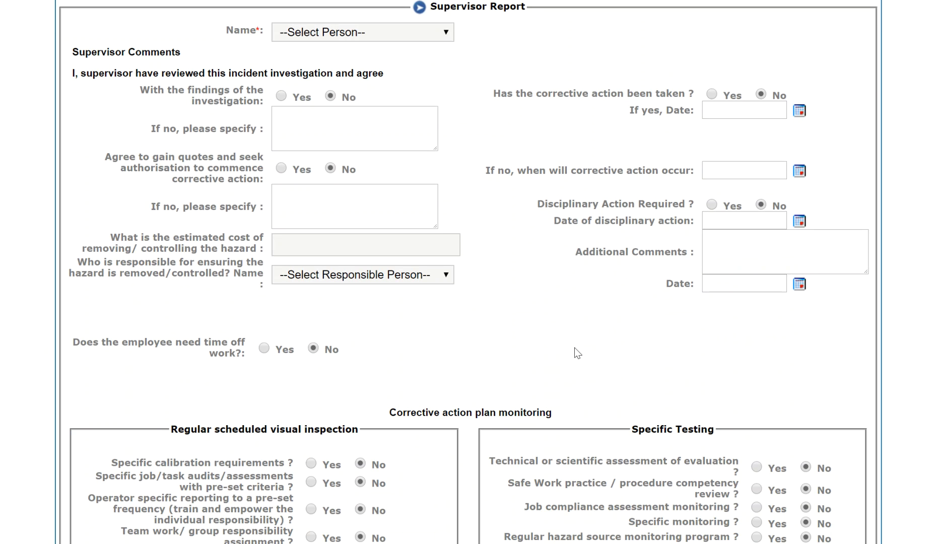
pyautogui.click(264, 348)
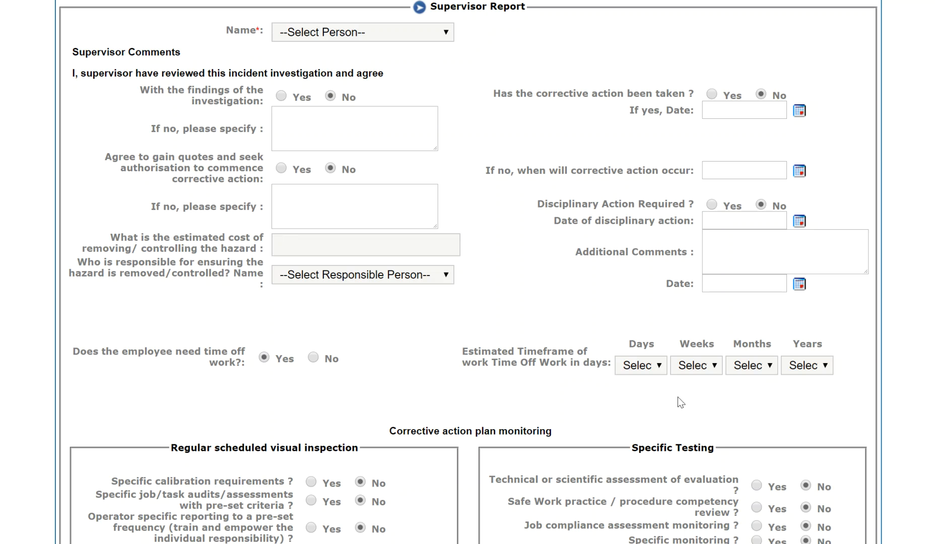
# Go to the Quicklinks overview of all registers and forms
pyautogui.scroll(6, 675, 401)
pyautogui.moveTo(522, 78)
pyautogui.click(574, 17)
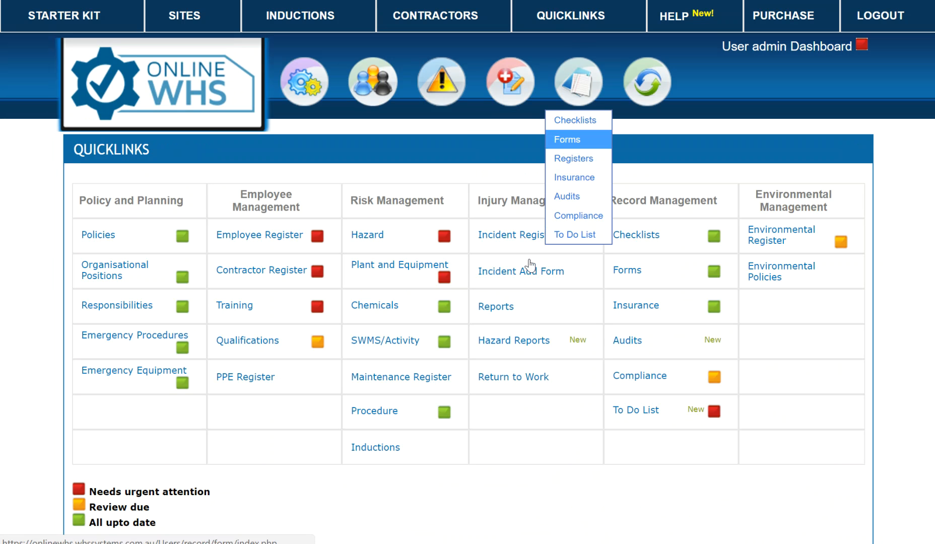
# View the Return to Work register's 11 records, then return to the Incident Register
pyautogui.click(533, 378)
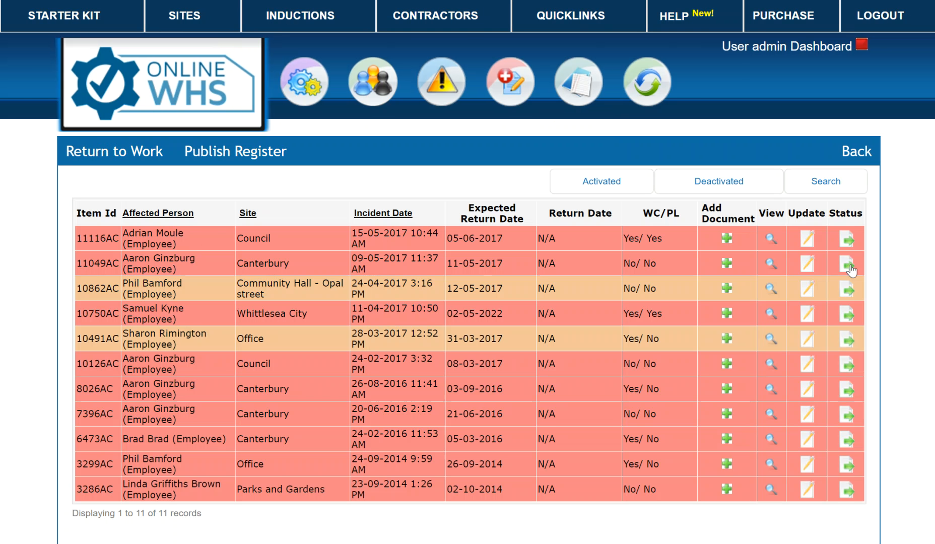
pyautogui.moveTo(509, 101)
pyautogui.click(515, 121)
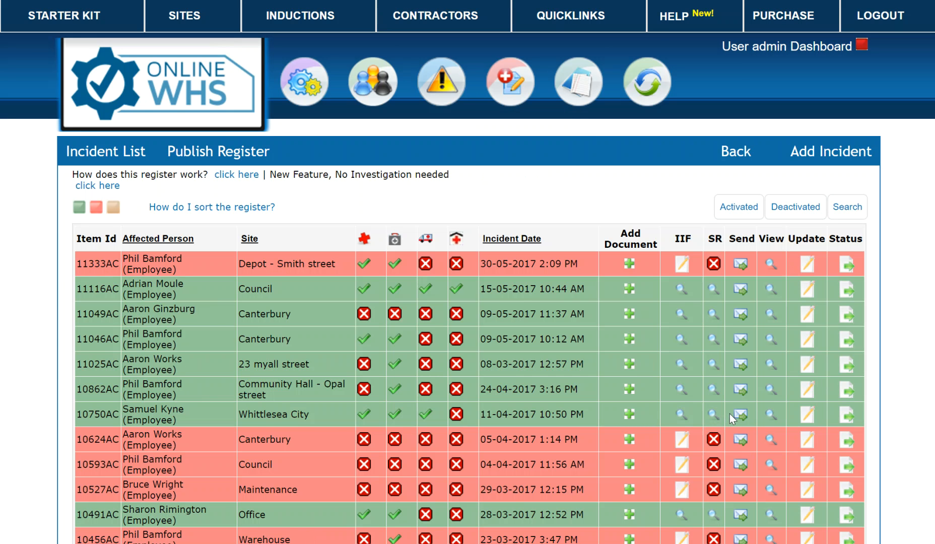
# Preview and close incident 11116AC's Add Document and Send email windows, then view its details
pyautogui.click(629, 290)
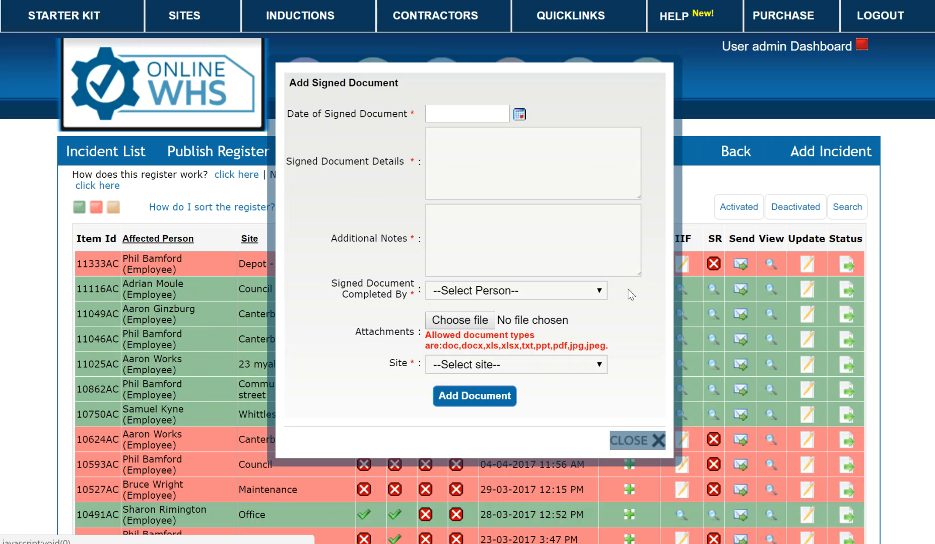
pyautogui.click(656, 441)
pyautogui.click(740, 290)
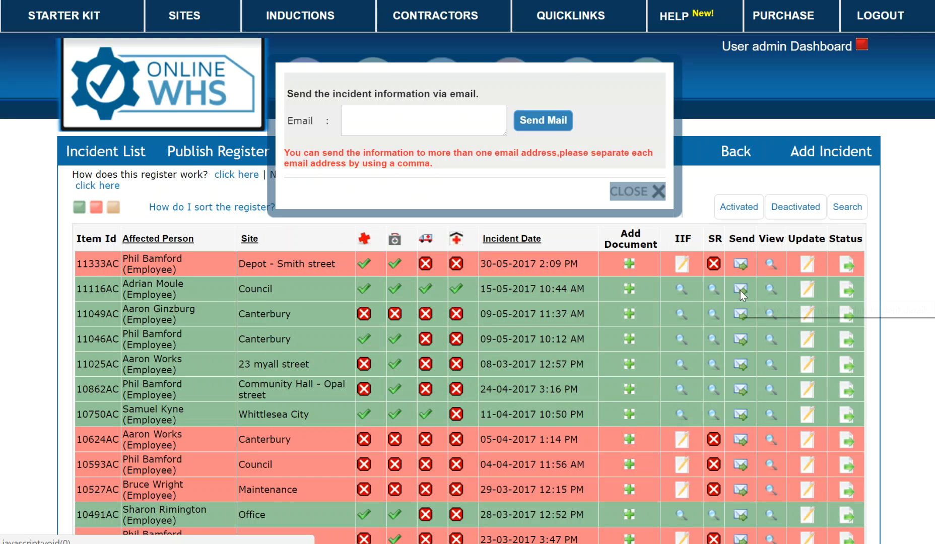
pyautogui.click(658, 191)
pyautogui.click(770, 289)
# Show incident 11116AC's uploaded documents at the bottom of its details page
pyautogui.scroll(-5, 760, 292)
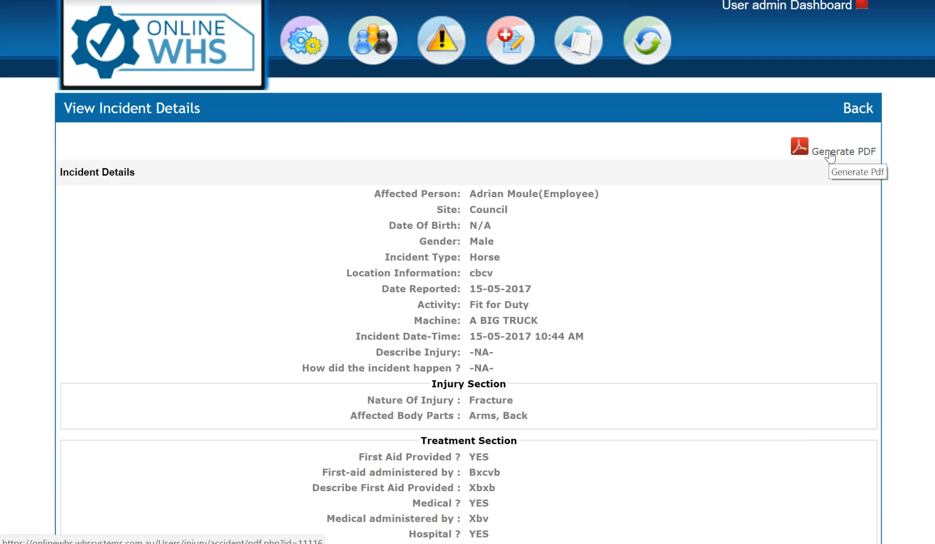
pyautogui.scroll(-5, 780, 282)
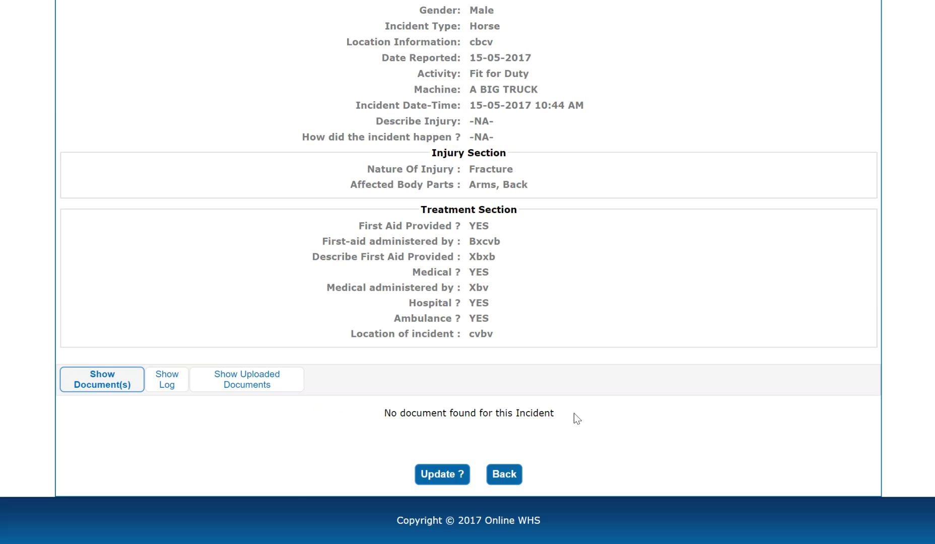
pyautogui.click(268, 385)
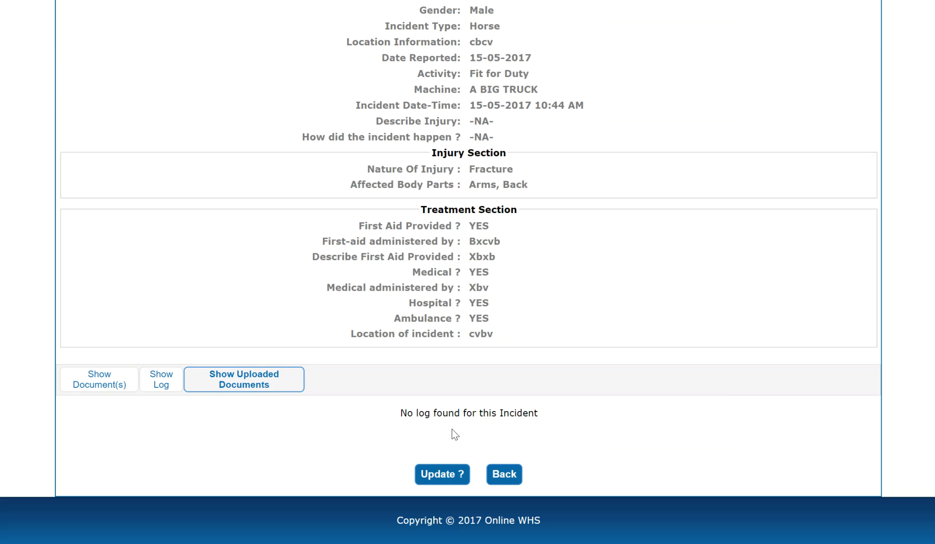
# Publish the full incident register as a CSV report and open the downloaded file
pyautogui.click(512, 480)
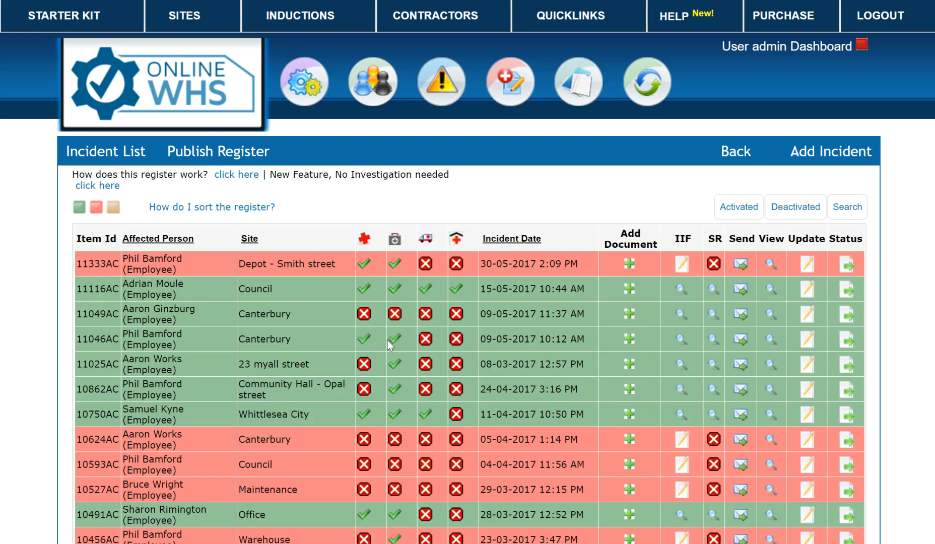
pyautogui.click(210, 157)
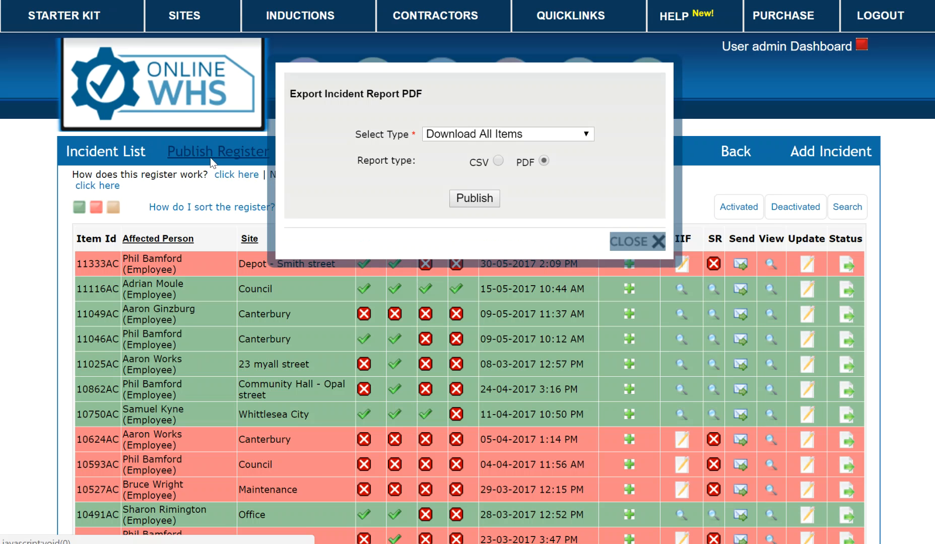
pyautogui.click(499, 161)
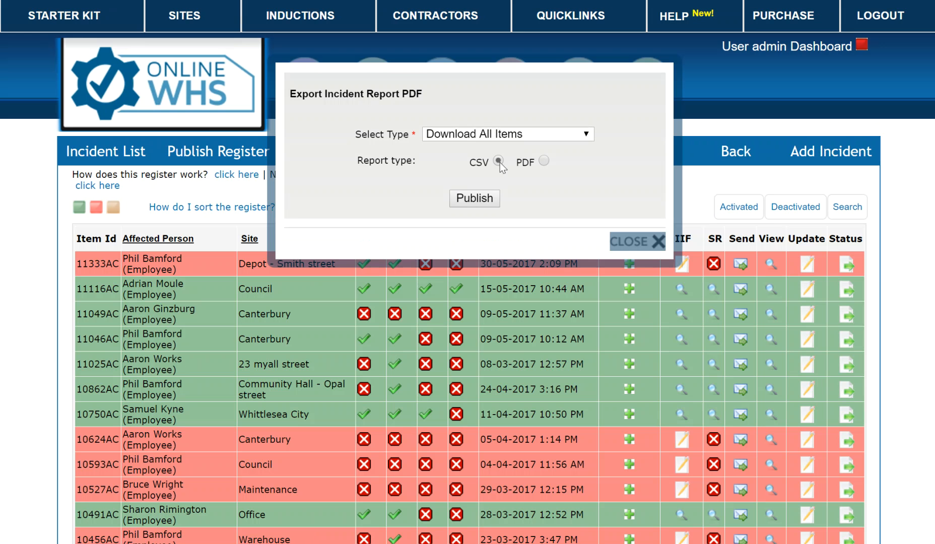
pyautogui.click(482, 203)
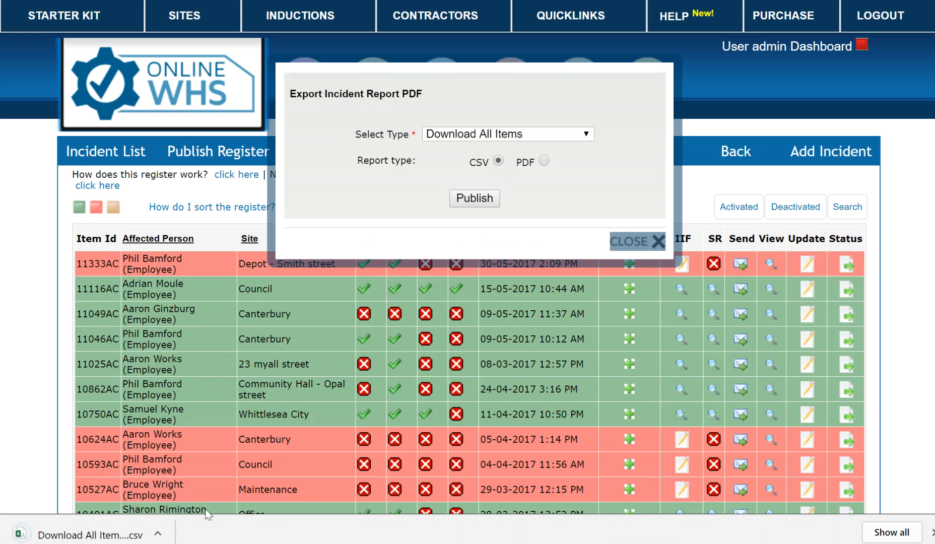
pyautogui.click(61, 537)
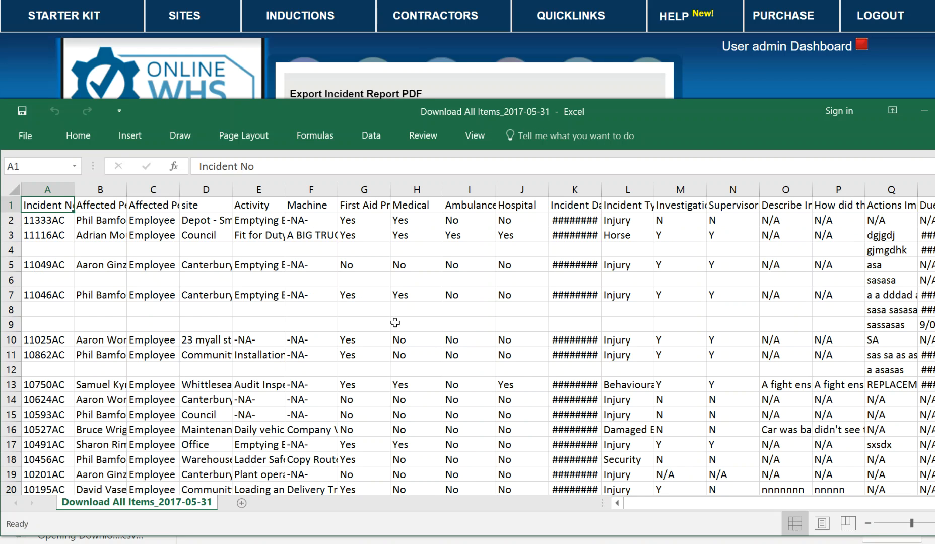
# Move the Excel window up to see the Download All Items_2017-05-31 rows, then close it
pyautogui.moveTo(696, 127); pyautogui.dragTo(606, 28)
pyautogui.click(875, 20)
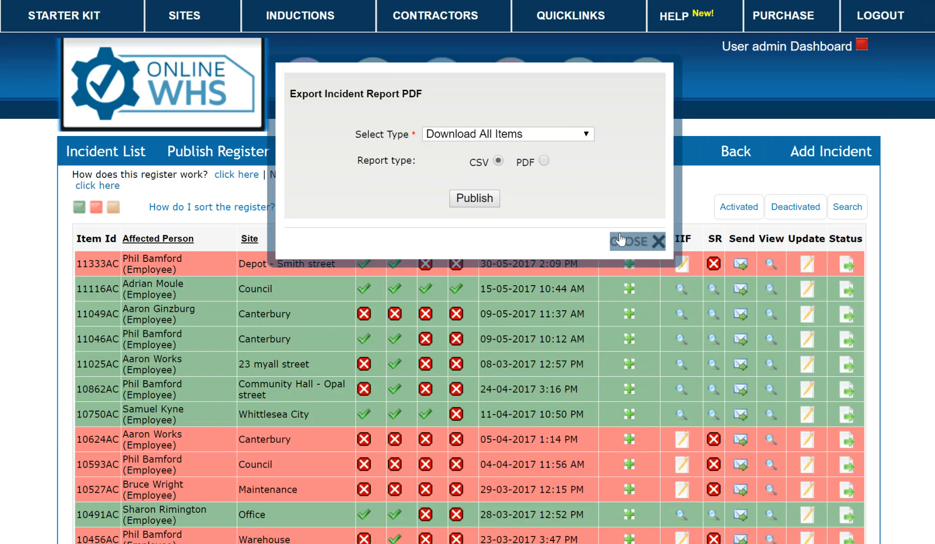
# Close the Export Incident Report dialog and go to the incident Reports page
pyautogui.click(629, 242)
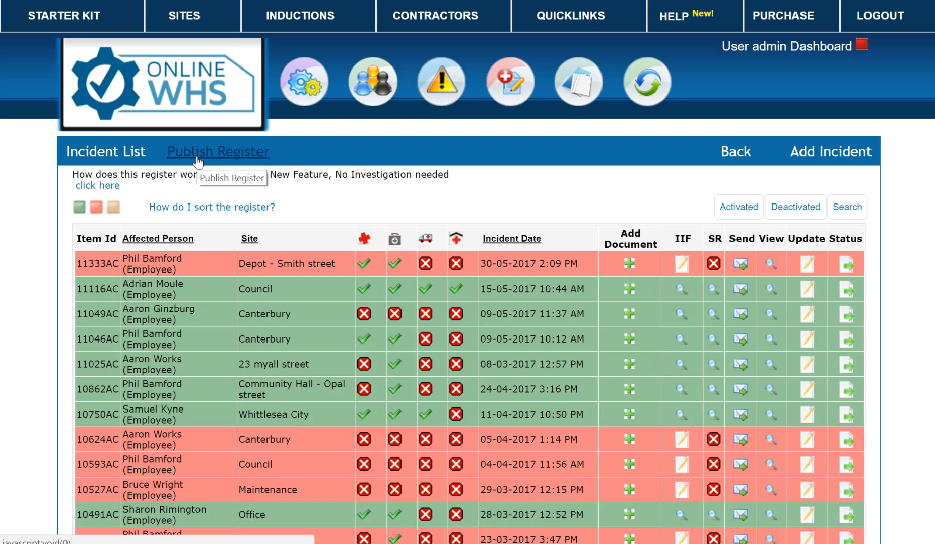
pyautogui.moveTo(514, 83)
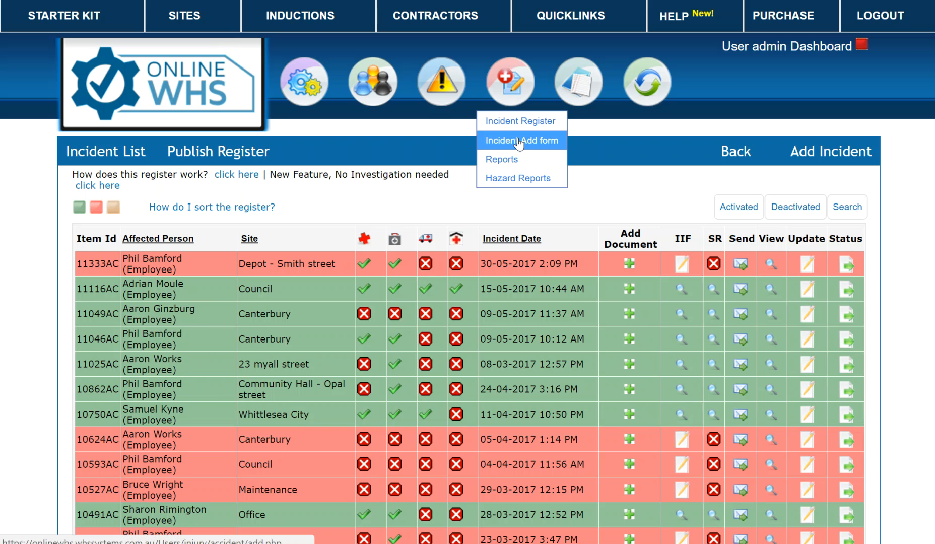
pyautogui.click(509, 169)
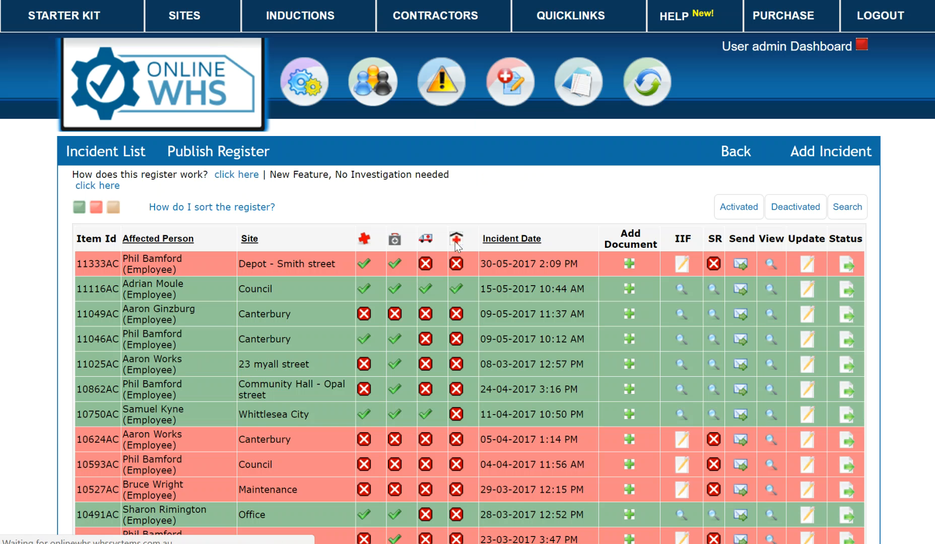
# Scroll through the Reports statistics and open the monthly Incidents Statistics breakdown for 31-05-2016 to 31-05-2017
pyautogui.scroll(-2, 459, 276)
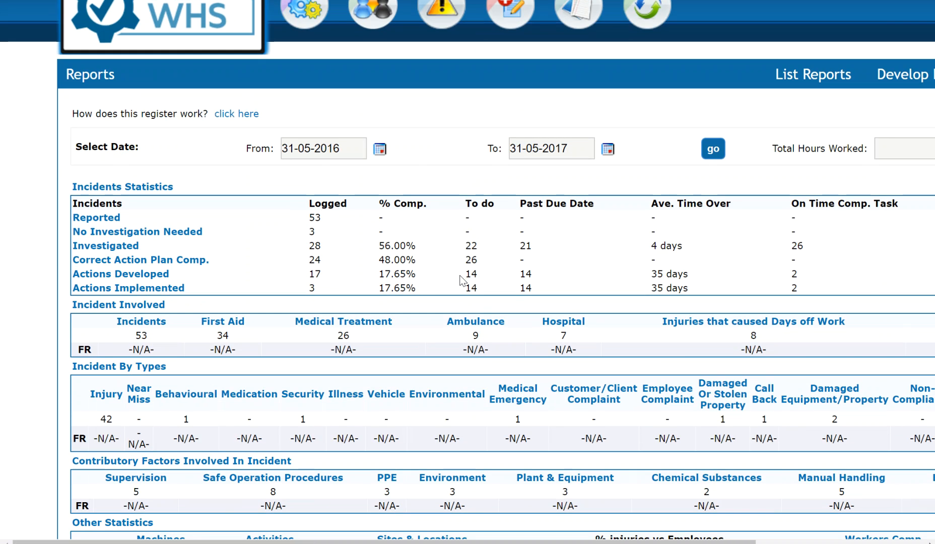
pyautogui.scroll(-2, 459, 276)
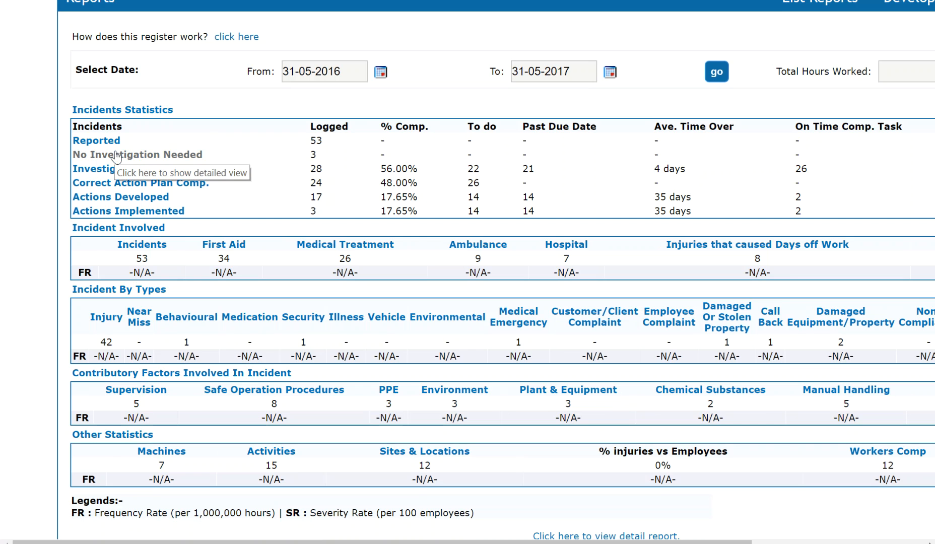
pyautogui.click(125, 112)
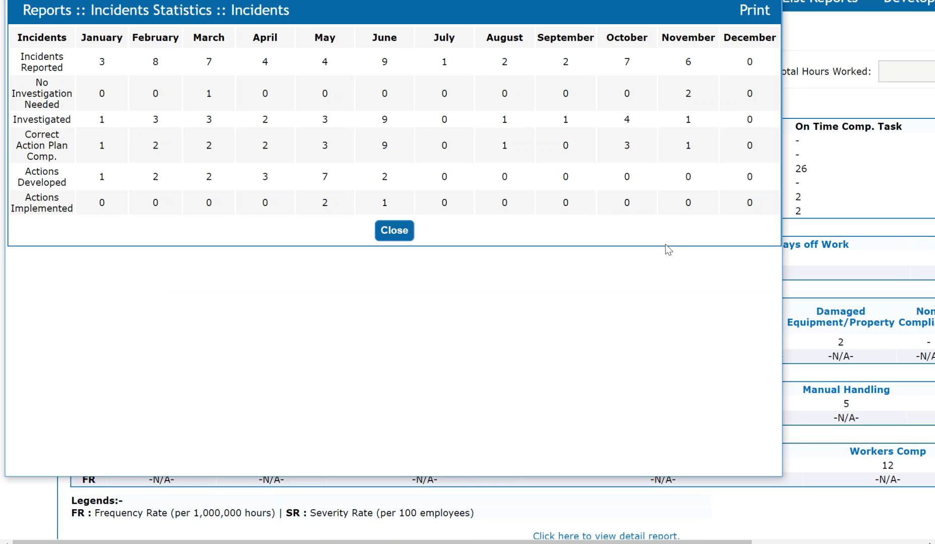
pyautogui.click(770, 1)
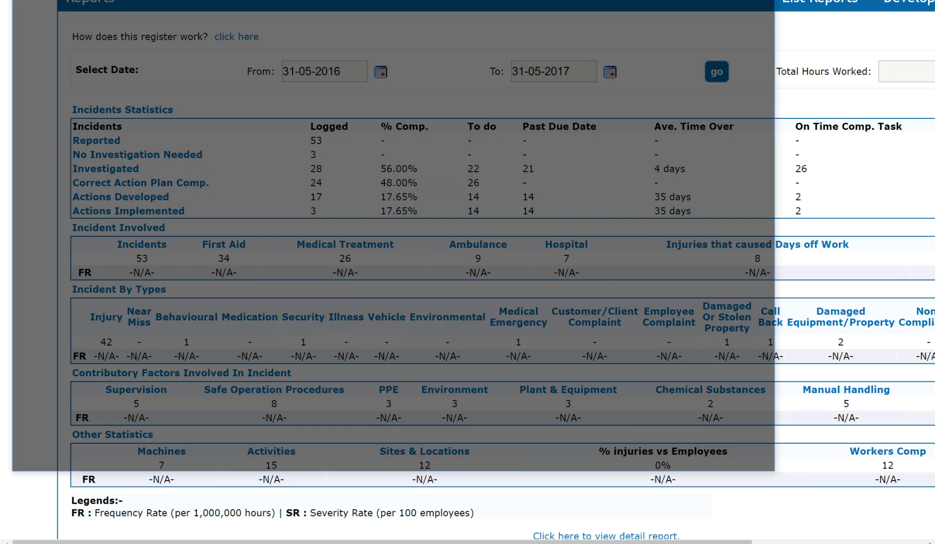
pyautogui.click(130, 232)
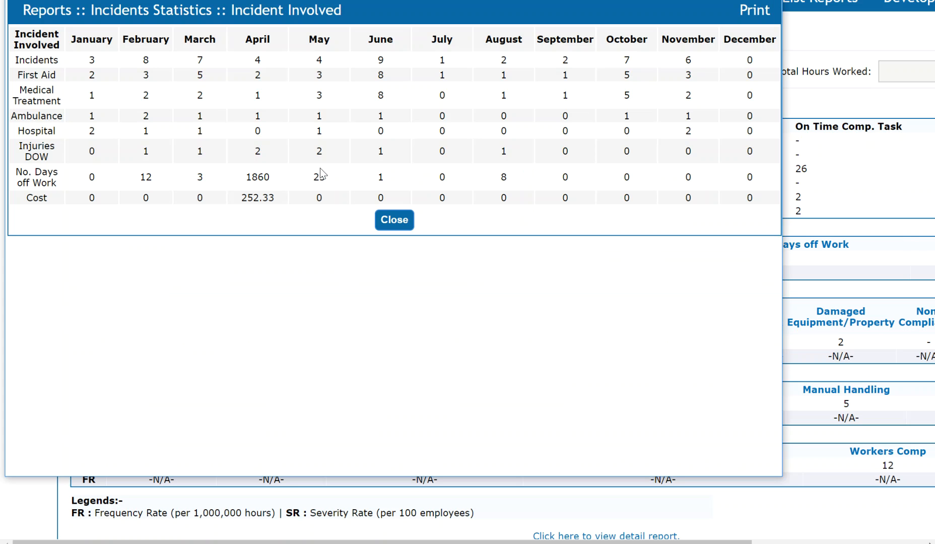
pyautogui.click(398, 216)
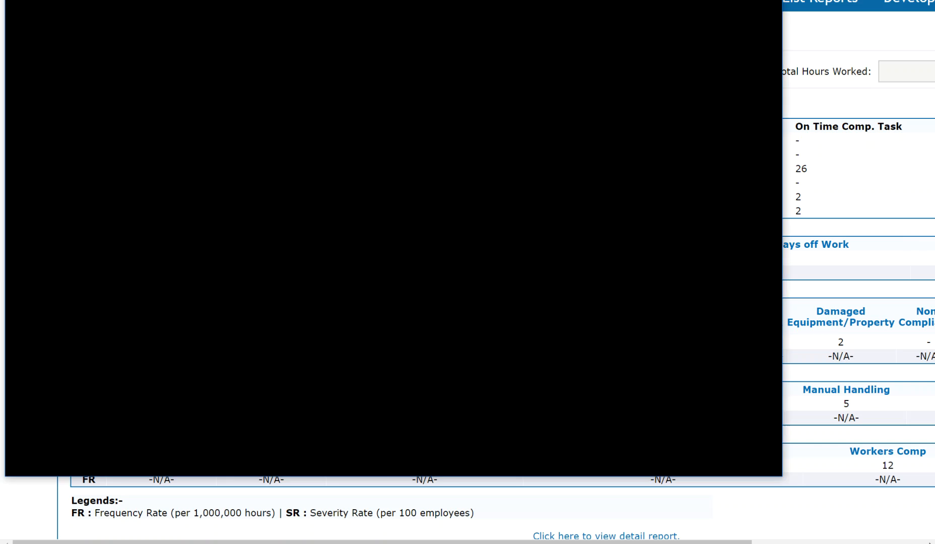
pyautogui.click(483, 249)
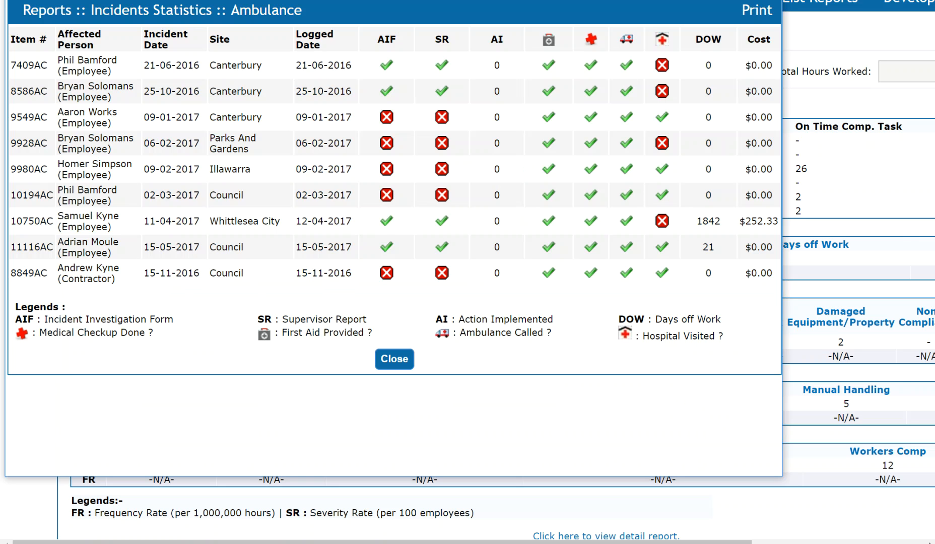
pyautogui.click(395, 359)
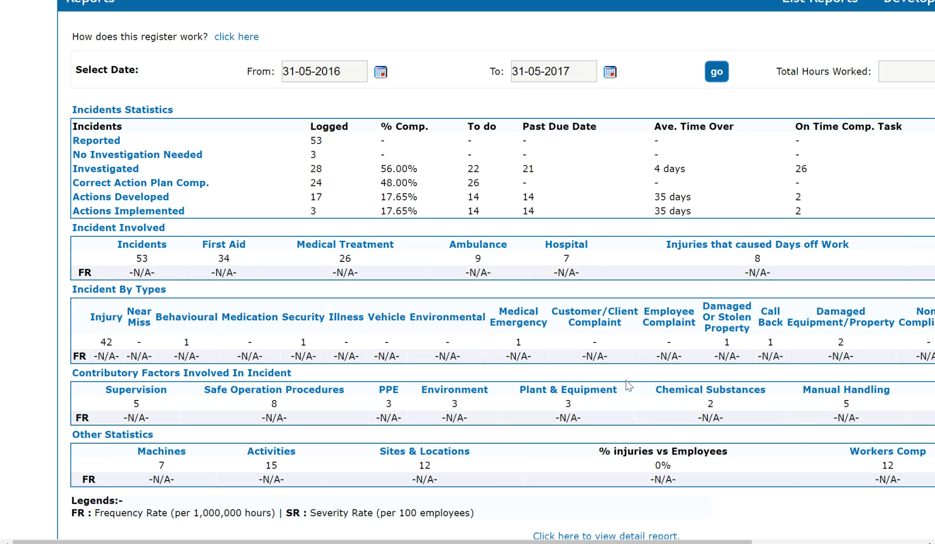
# Look through the Reports page charts and open the Injury Type detail report
pyautogui.scroll(-2, 558, 365)
pyautogui.scroll(-15, 558, 366)
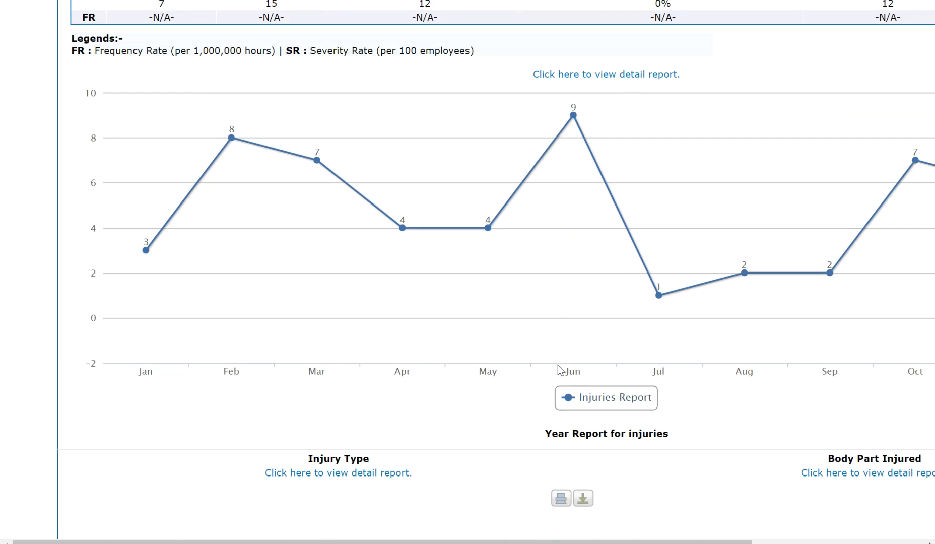
pyautogui.scroll(-6, 505, 331)
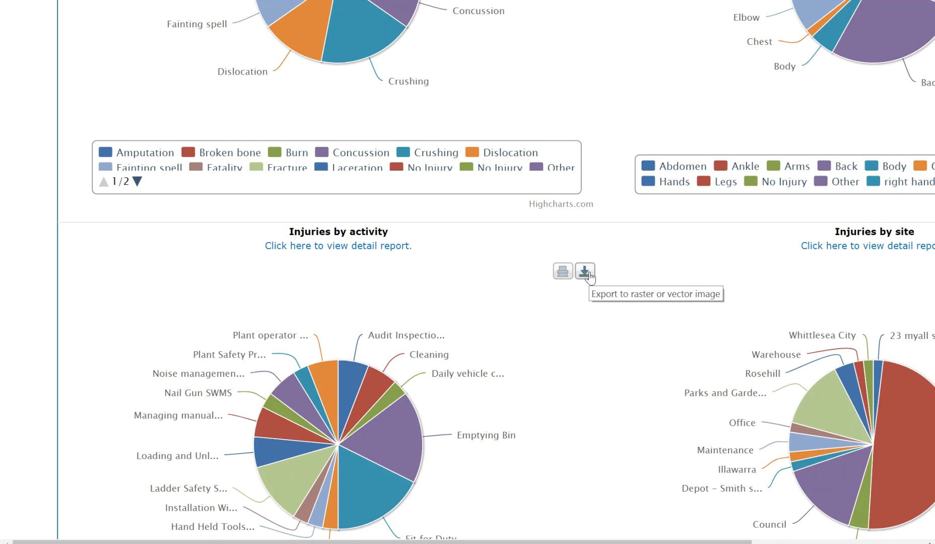
pyautogui.scroll(5, 579, 272)
pyautogui.scroll(5, 448, 241)
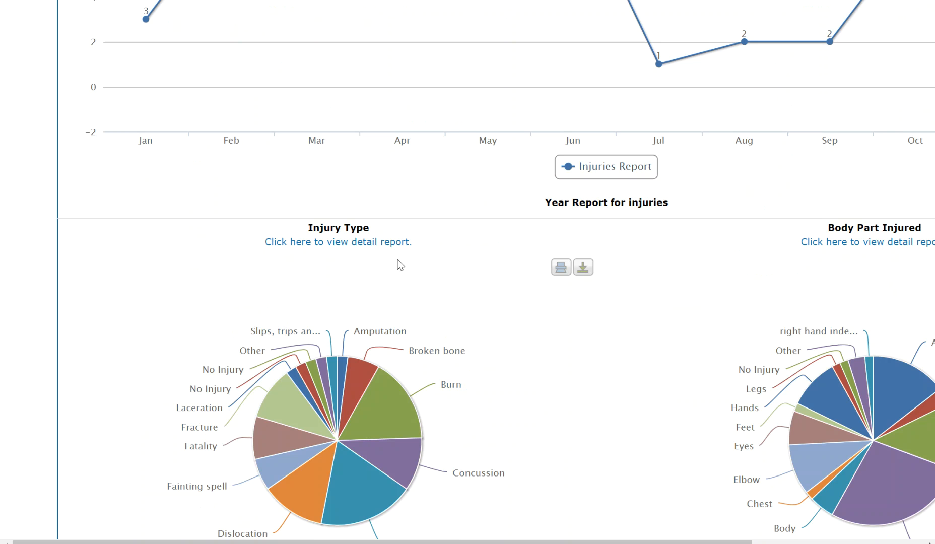
pyautogui.click(320, 243)
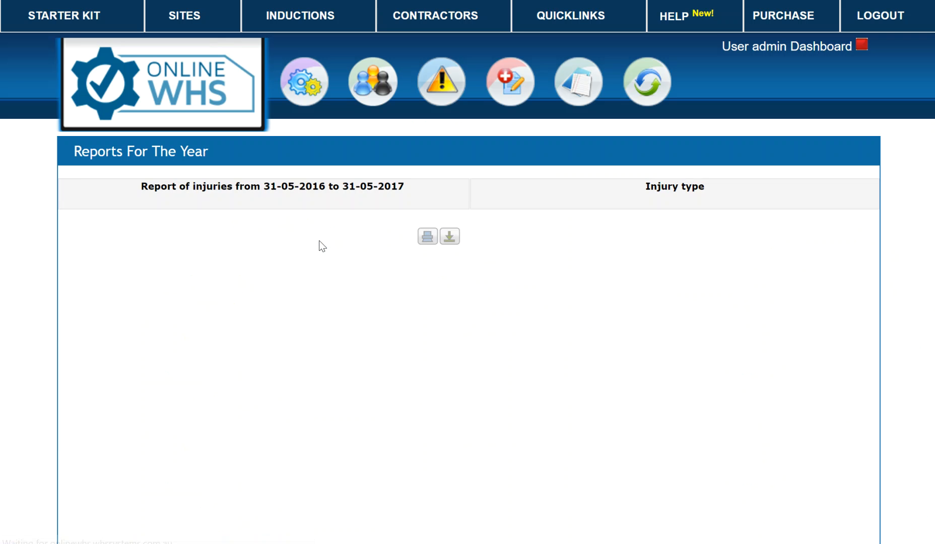
# Review the yearly injury type pie and bar charts, then go to the Quicklinks overview
pyautogui.scroll(-5, 344, 267)
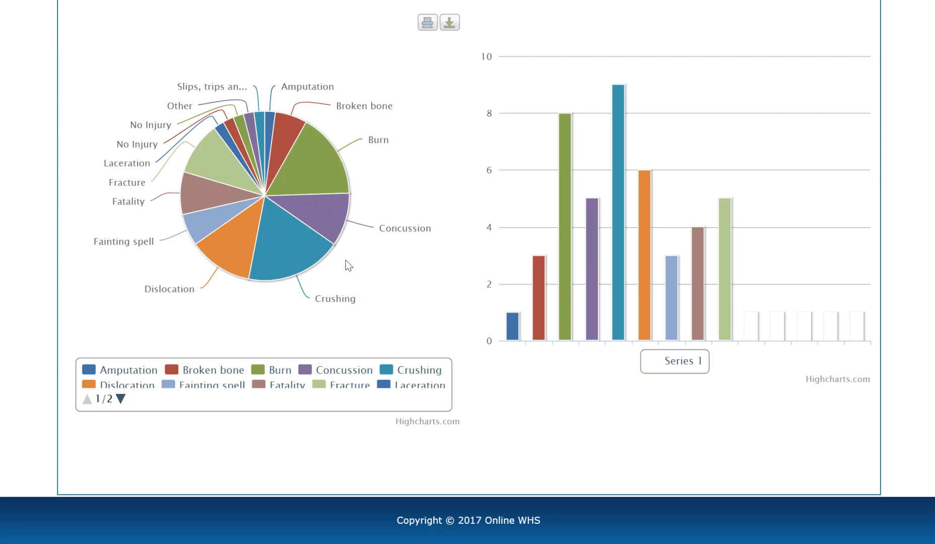
pyautogui.scroll(3, 348, 266)
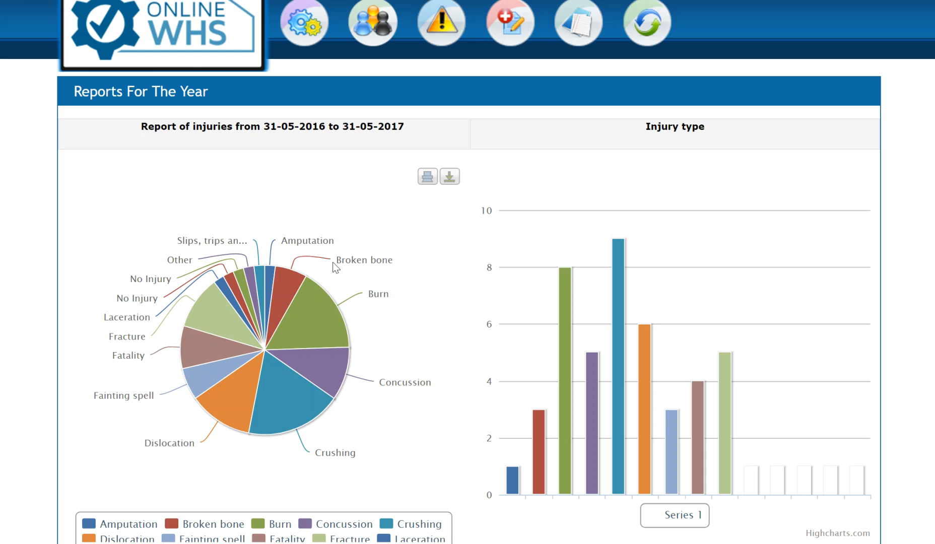
pyautogui.scroll(-3, 415, 335)
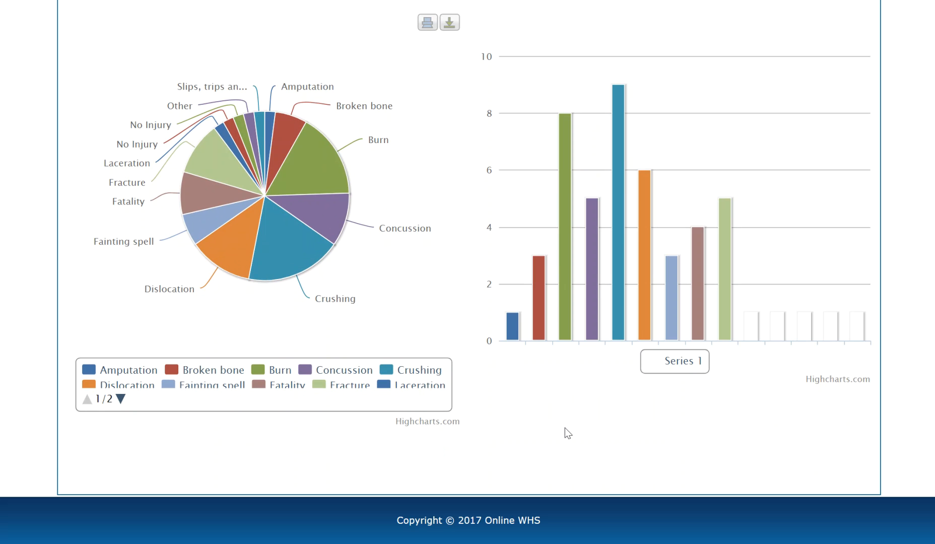
pyautogui.scroll(4, 567, 433)
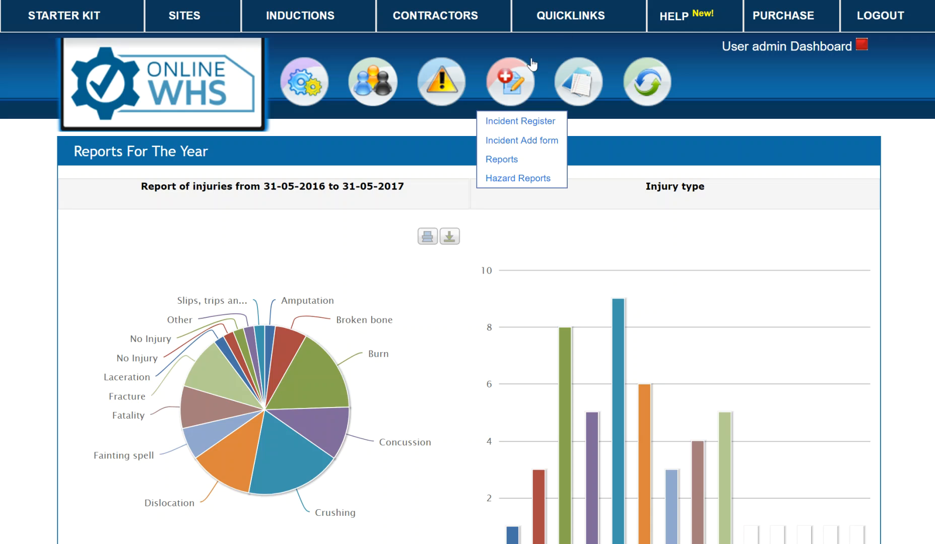
pyautogui.click(570, 17)
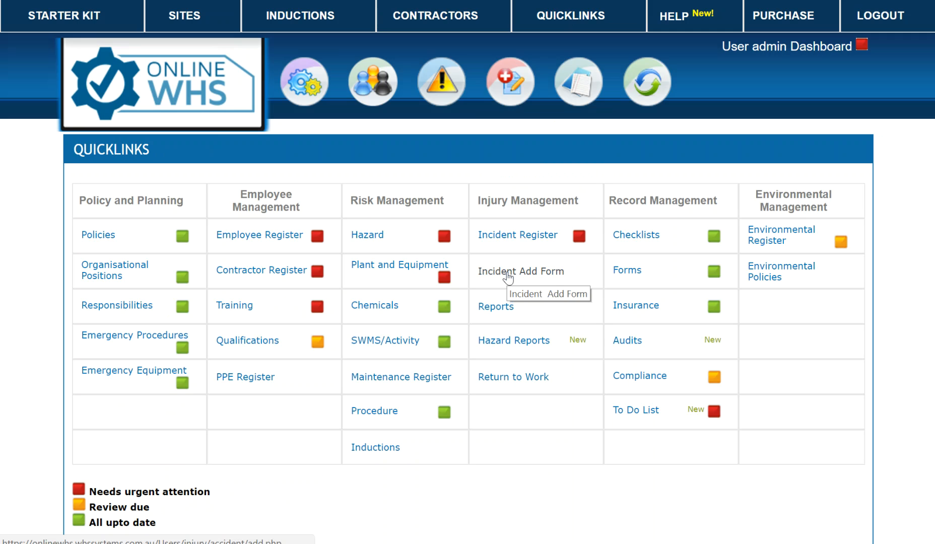
# Open the Incident Add Form from Quicklinks, showing the blank form and its QR code
pyautogui.click(508, 274)
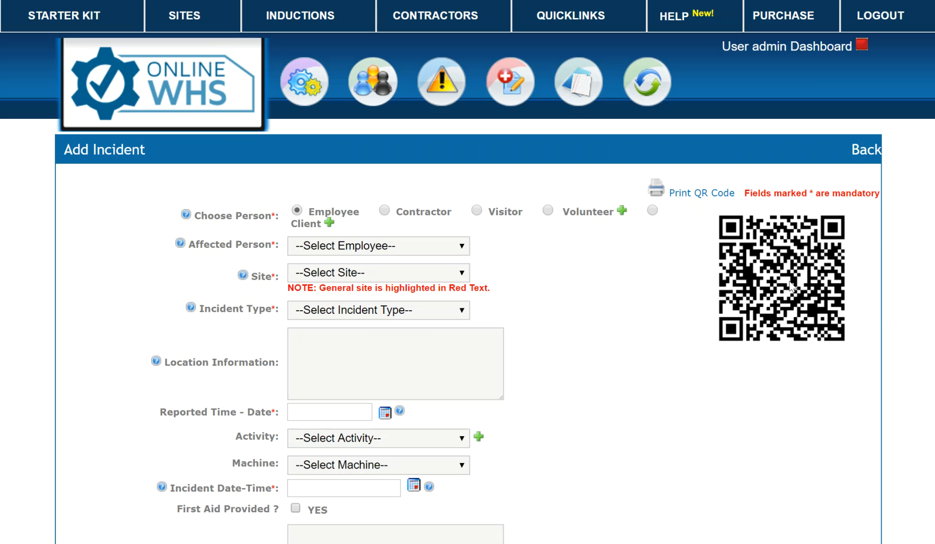
# Start saving the incident QR code image, then cancel the Save As dialog
pyautogui.rightClick(762, 252)
pyautogui.click(810, 281)
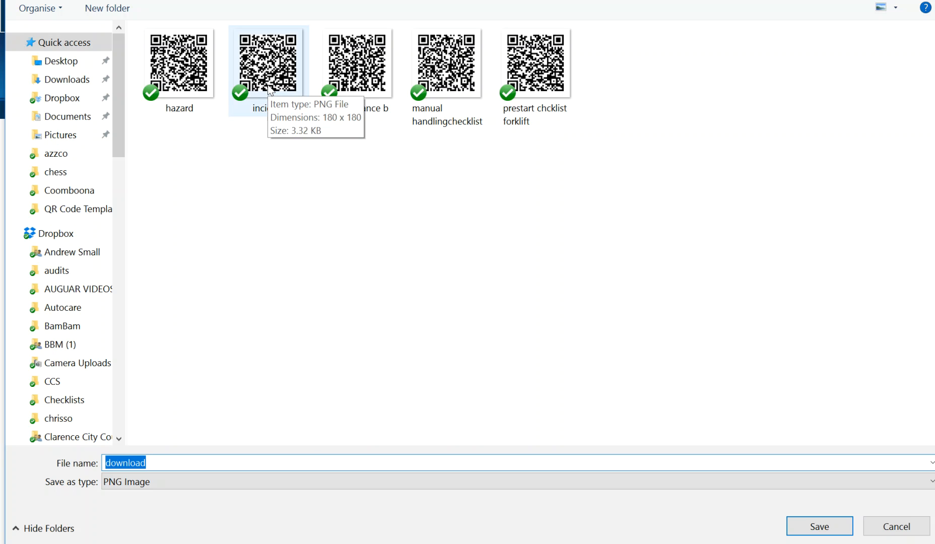
pyautogui.click(898, 527)
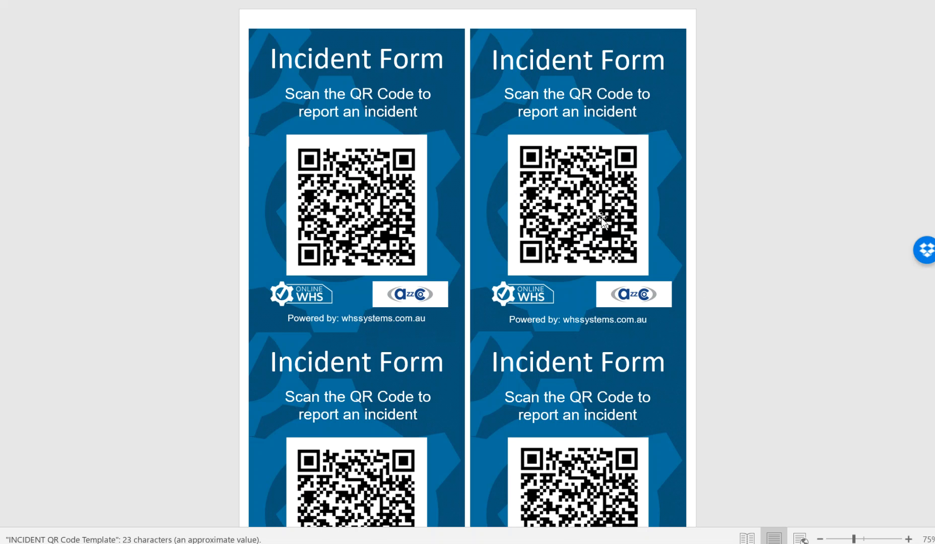
# Set the left card's QR code picture to In Front of Text and nudge it into place
pyautogui.click(364, 209)
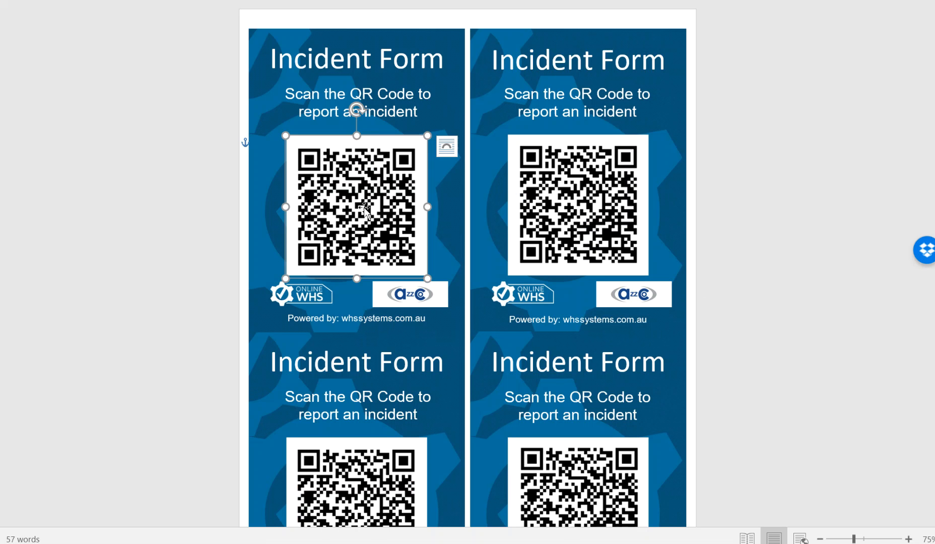
pyautogui.click(96, 1)
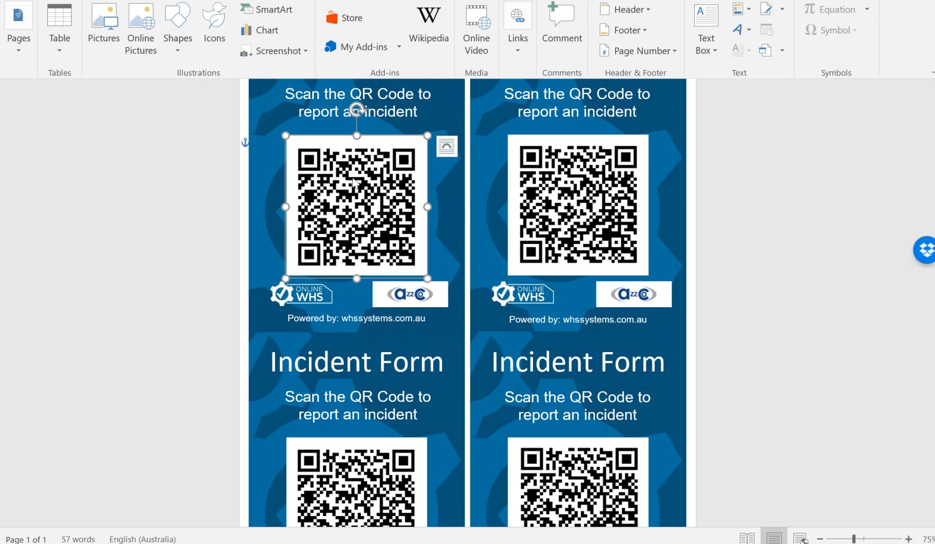
pyautogui.rightClick(356, 185)
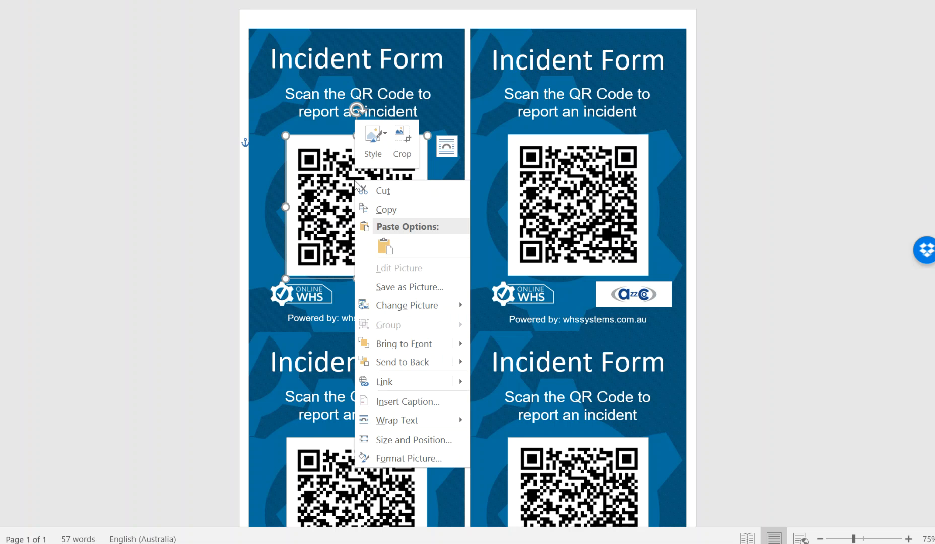
pyautogui.moveTo(397, 426)
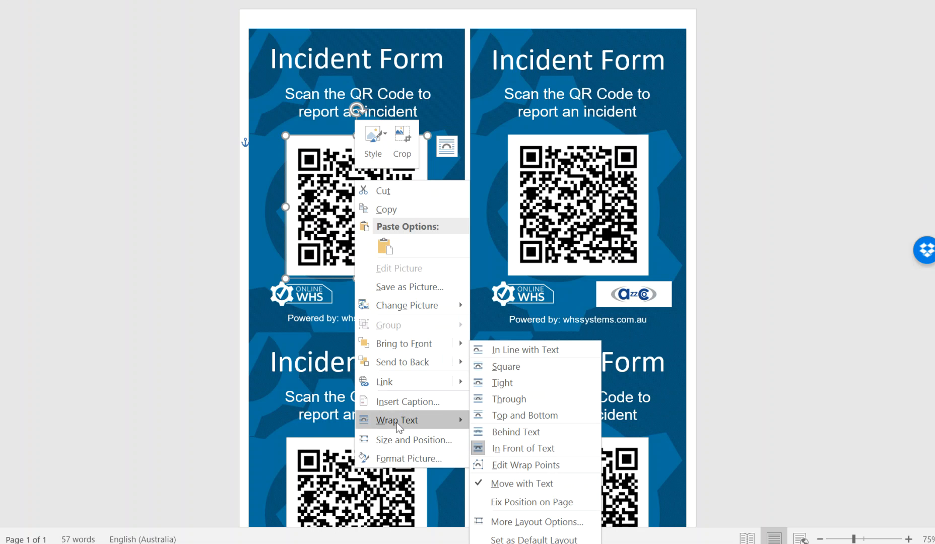
pyautogui.click(549, 451)
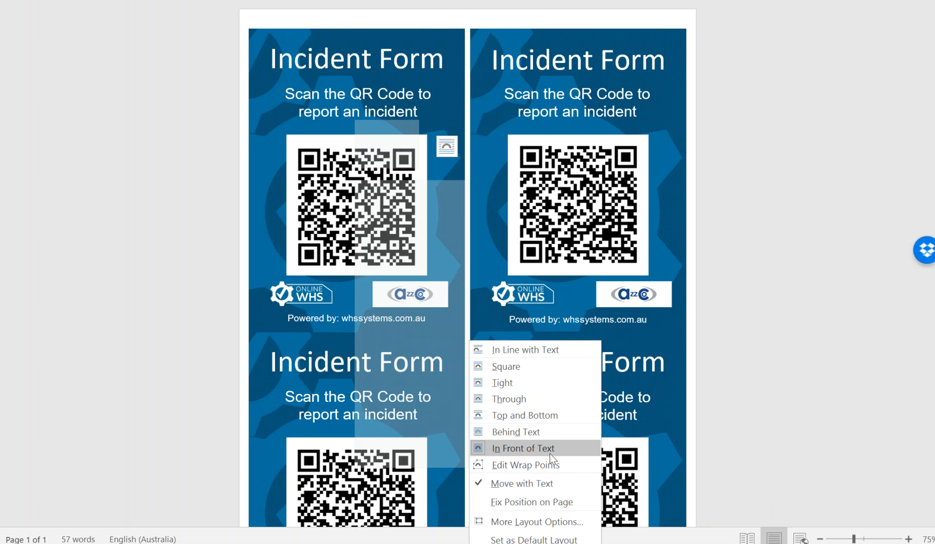
pyautogui.rightClick(356, 181)
pyautogui.click(313, 194)
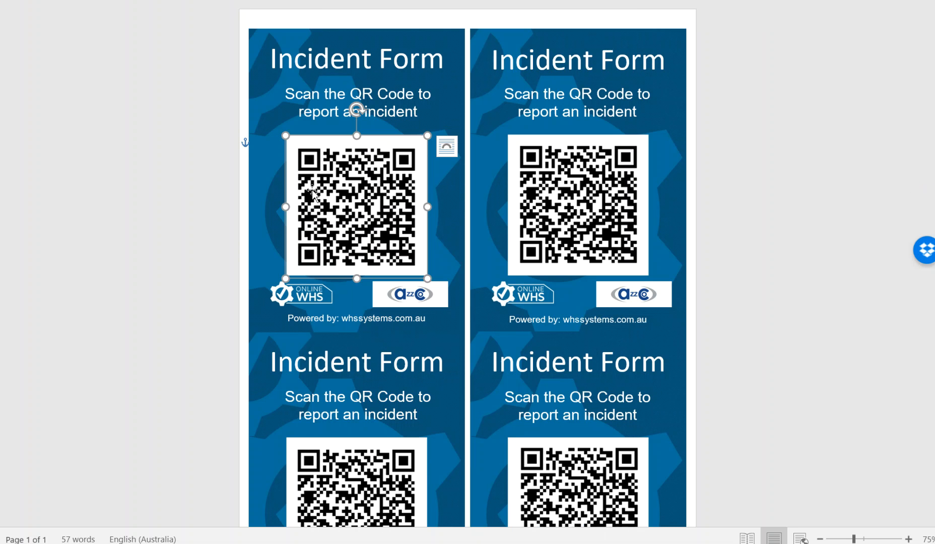
pyautogui.moveTo(317, 193)
pyautogui.mouseDown()
pyautogui.moveTo(310, 147)
pyautogui.moveTo(345, 101)
pyautogui.moveTo(331, 200)
pyautogui.mouseUp()
# Set the azzc company logo picture to In Front of Text, then deselect it
pyautogui.click(439, 288)
pyautogui.click(443, 298)
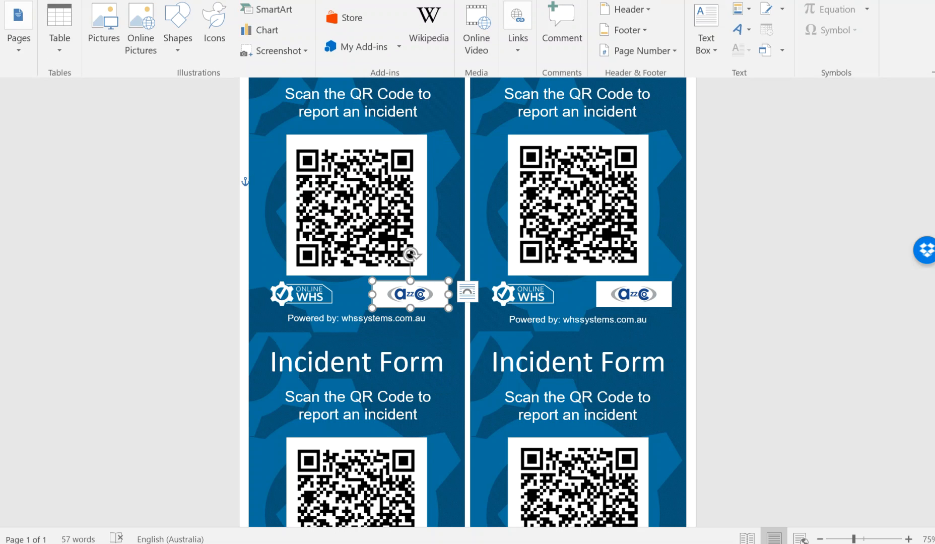
pyautogui.rightClick(423, 302)
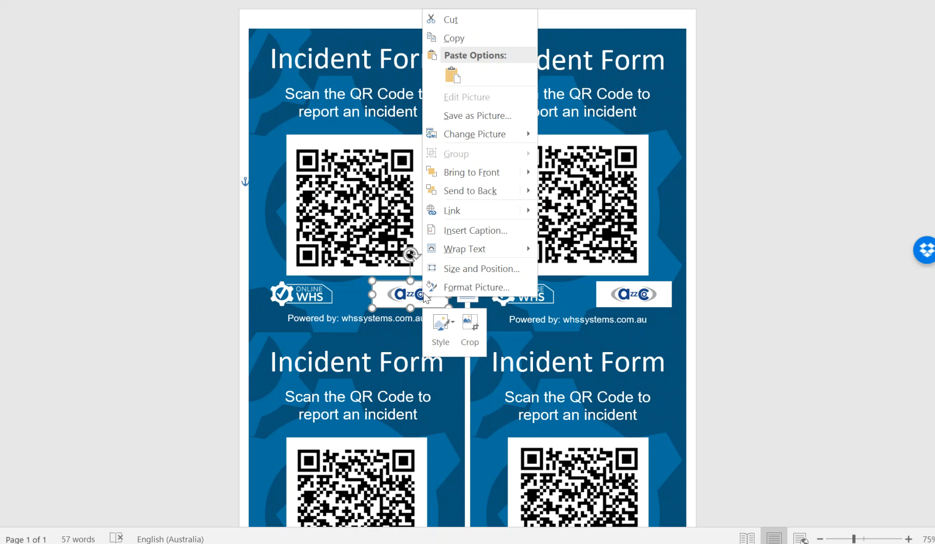
pyautogui.moveTo(454, 253)
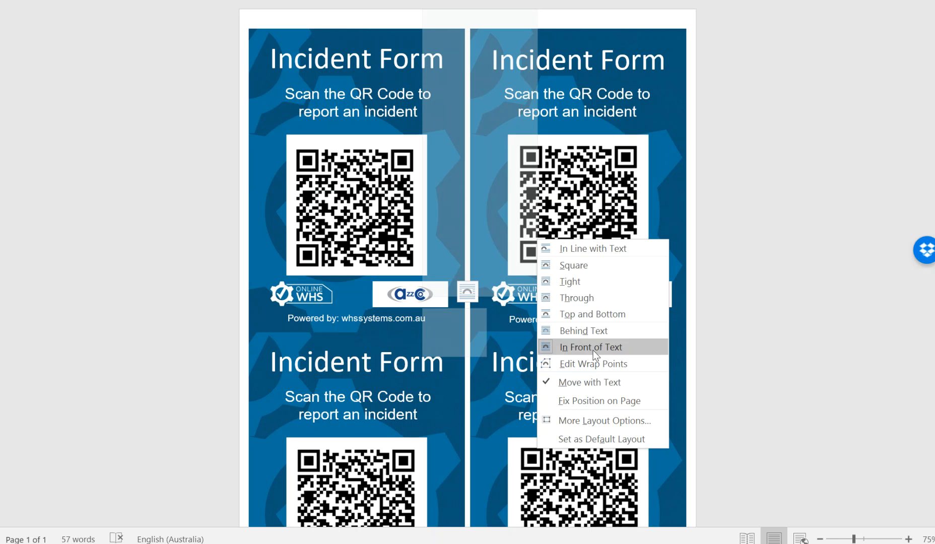
pyautogui.click(352, 296)
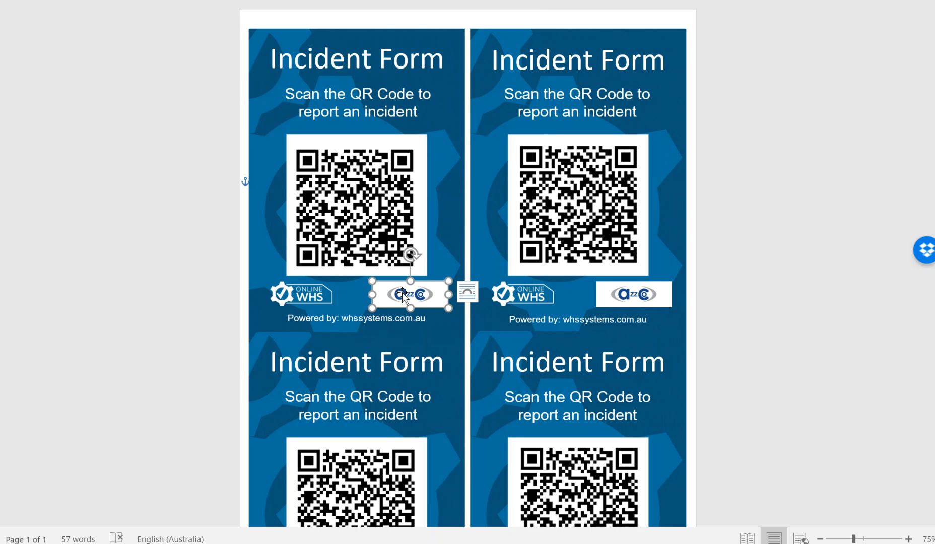
pyautogui.click(797, 275)
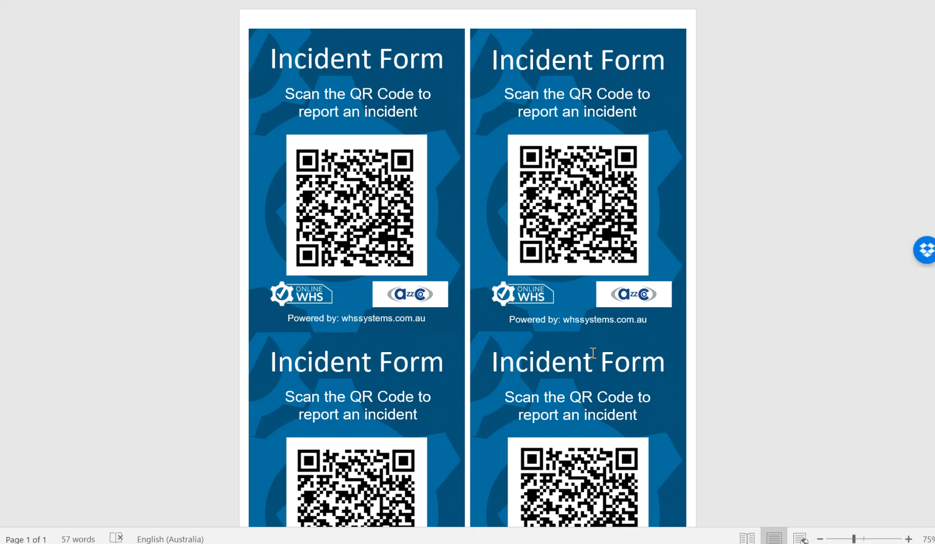
# Scroll through the INCIDENT QR Code Template and close it with Don't Save
pyautogui.scroll(-3, 596, 352)
pyautogui.scroll(-5, 781, 390)
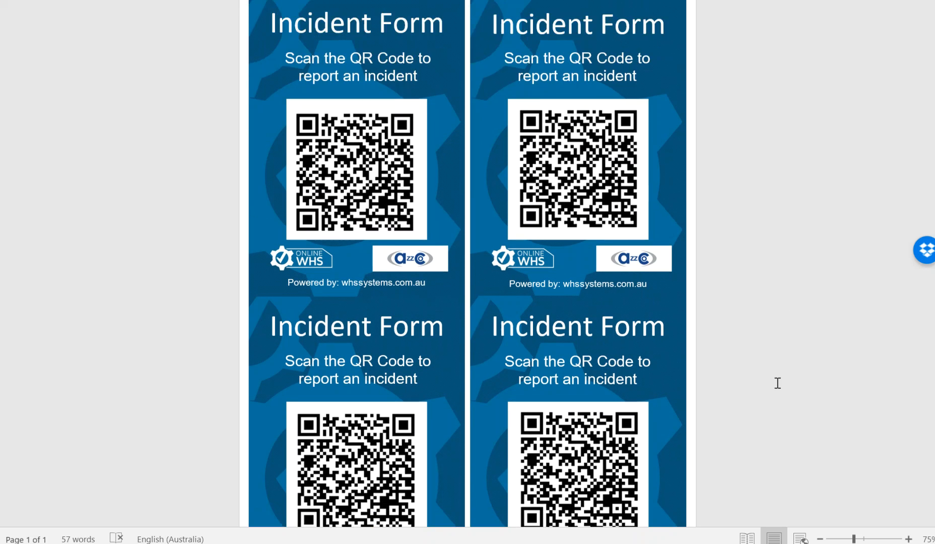
pyautogui.scroll(5, 772, 384)
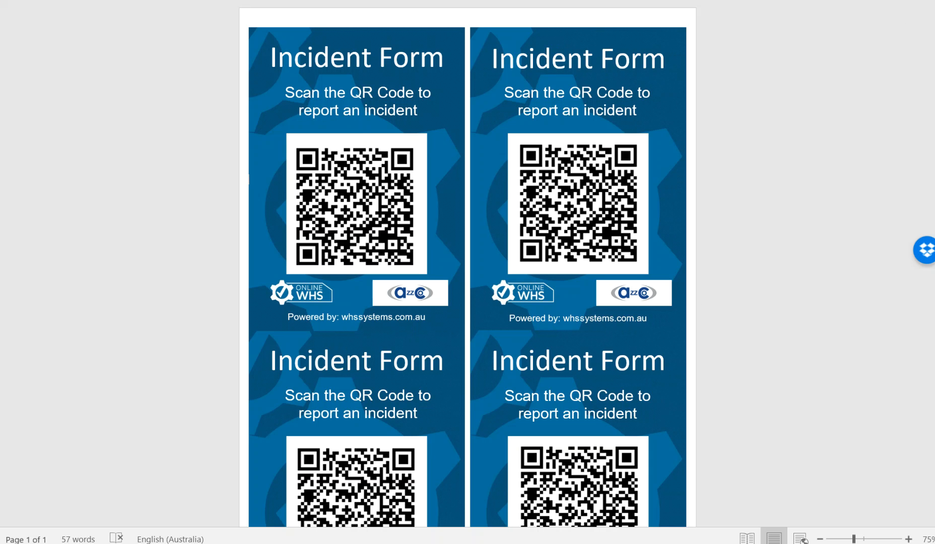
pyautogui.hotkey('alt', 'F4')
pyautogui.click(474, 289)
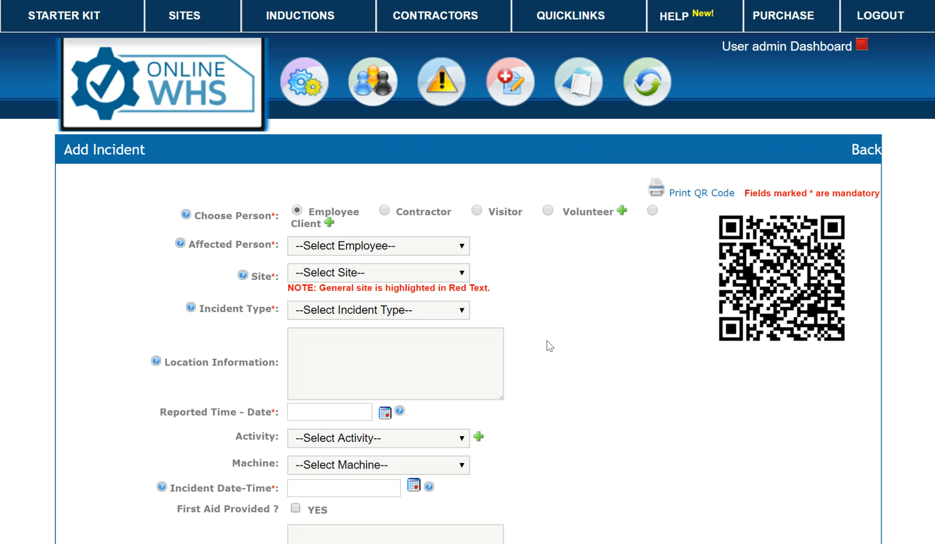
# Go from the admin dashboard to Building Management's Public Pages and start a new public page
pyautogui.moveTo(626, 76)
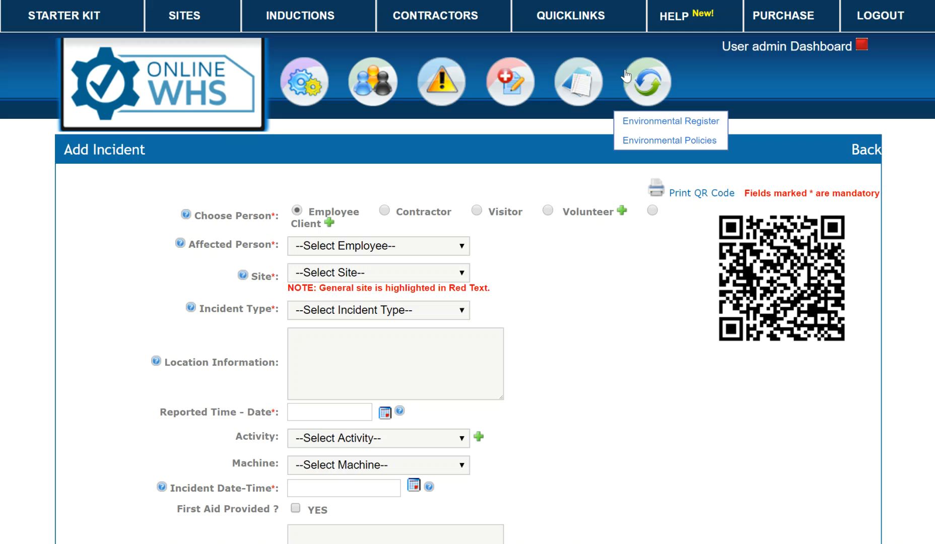
pyautogui.click(774, 47)
pyautogui.scroll(-4, 409, 442)
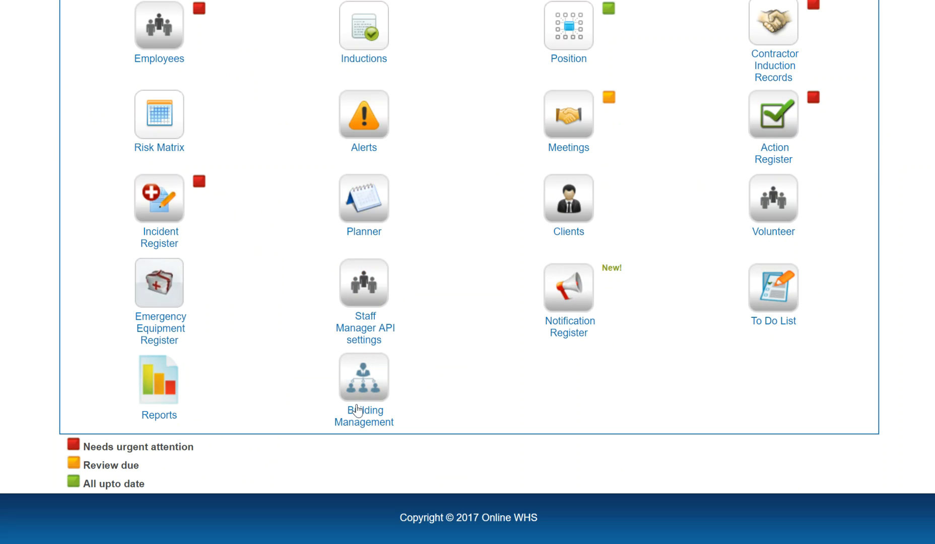
pyautogui.click(368, 371)
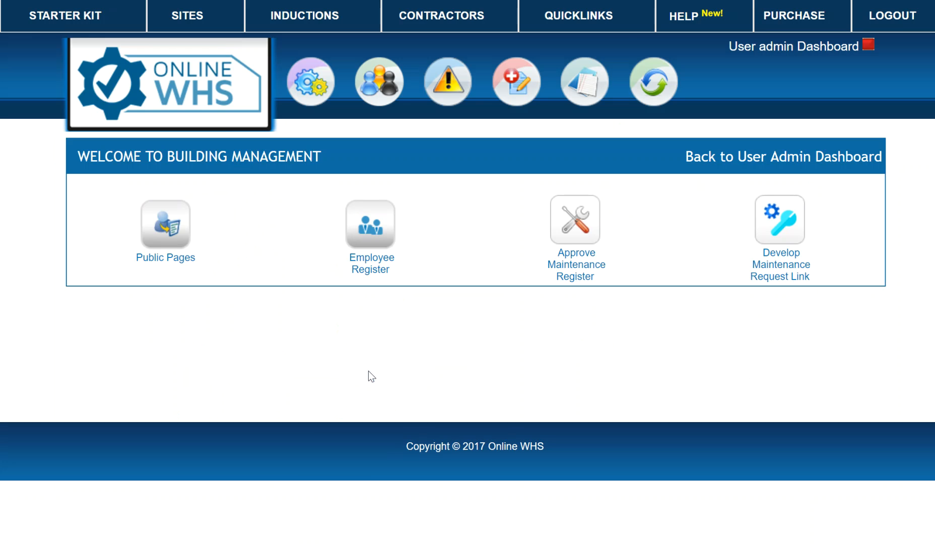
pyautogui.click(158, 229)
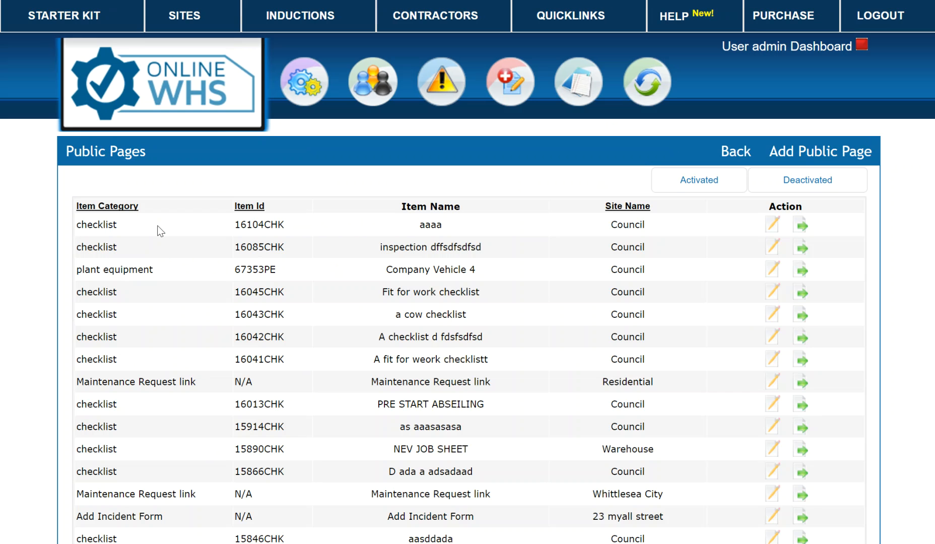
pyautogui.click(810, 153)
pyautogui.click(606, 245)
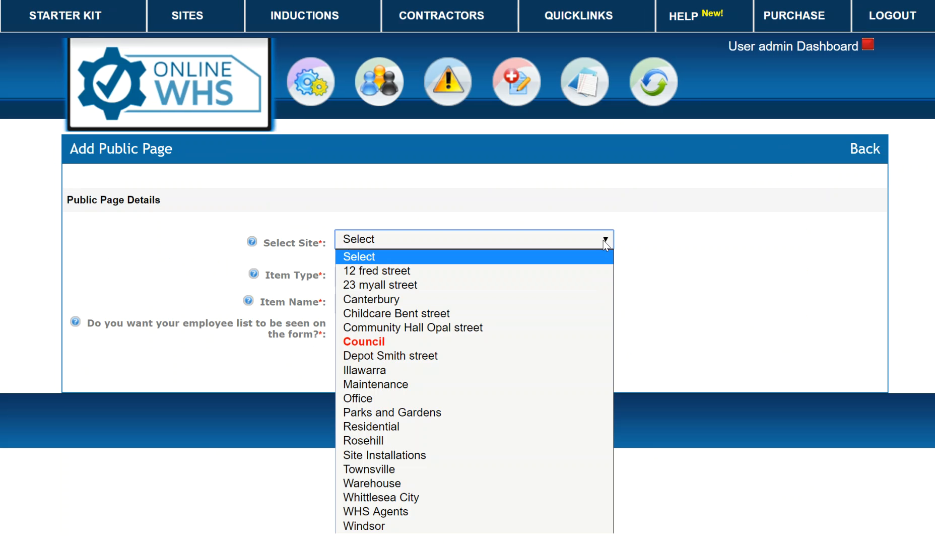
pyautogui.click(417, 269)
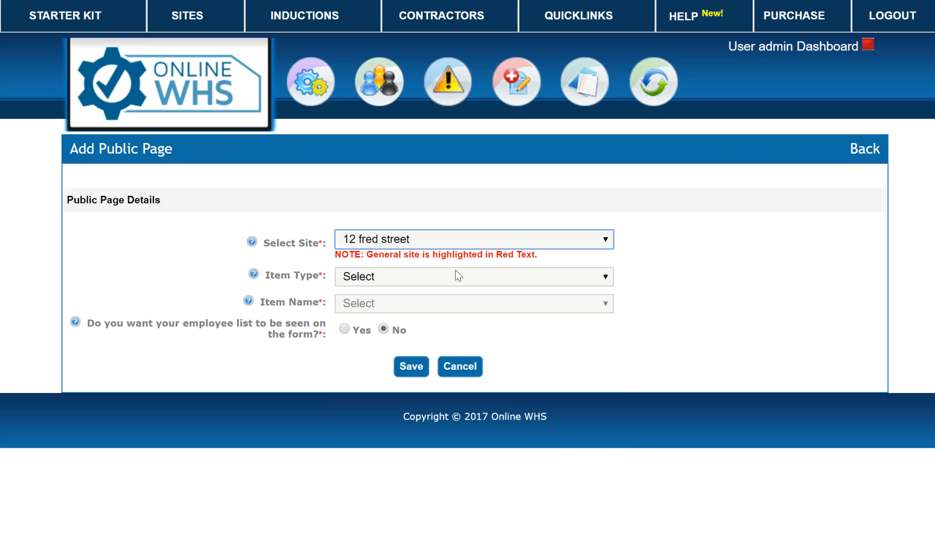
pyautogui.click(564, 275)
pyautogui.click(378, 351)
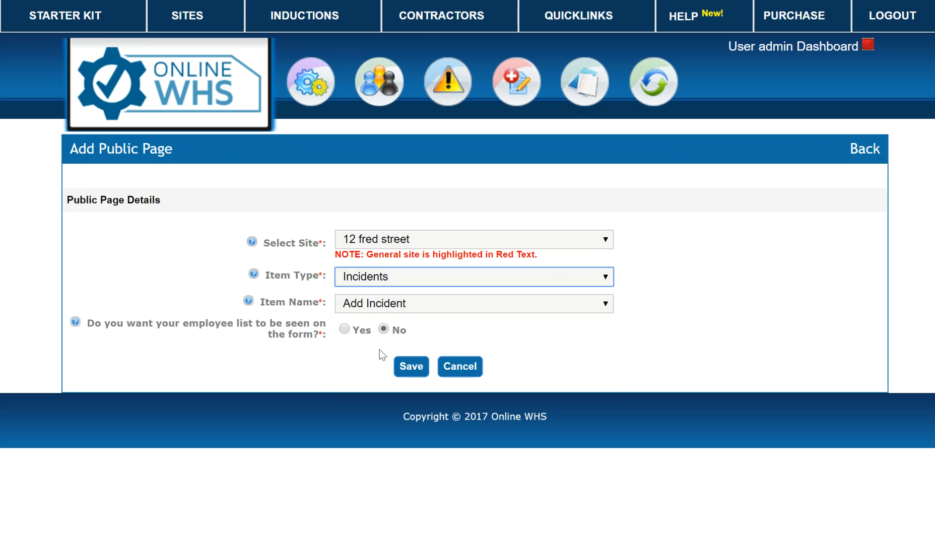
pyautogui.click(344, 329)
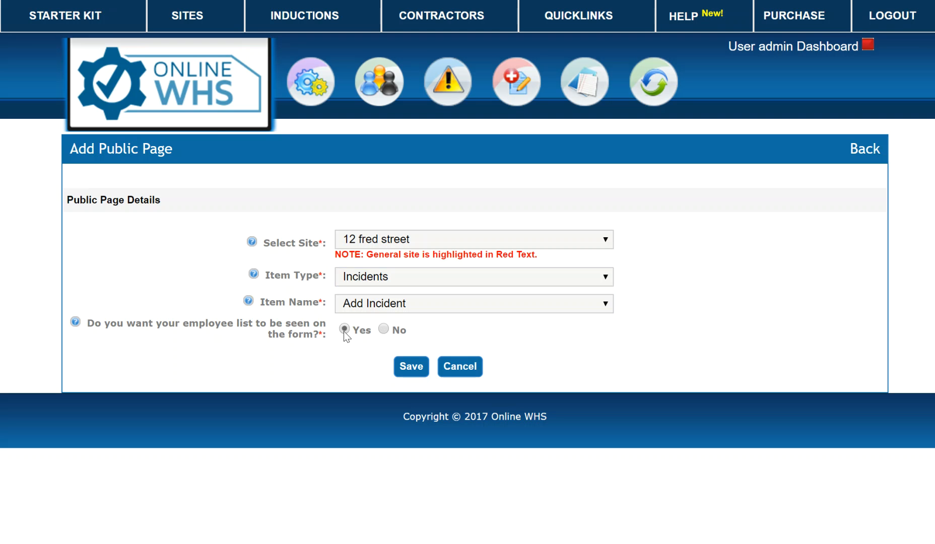
pyautogui.click(383, 329)
pyautogui.click(344, 329)
pyautogui.click(411, 367)
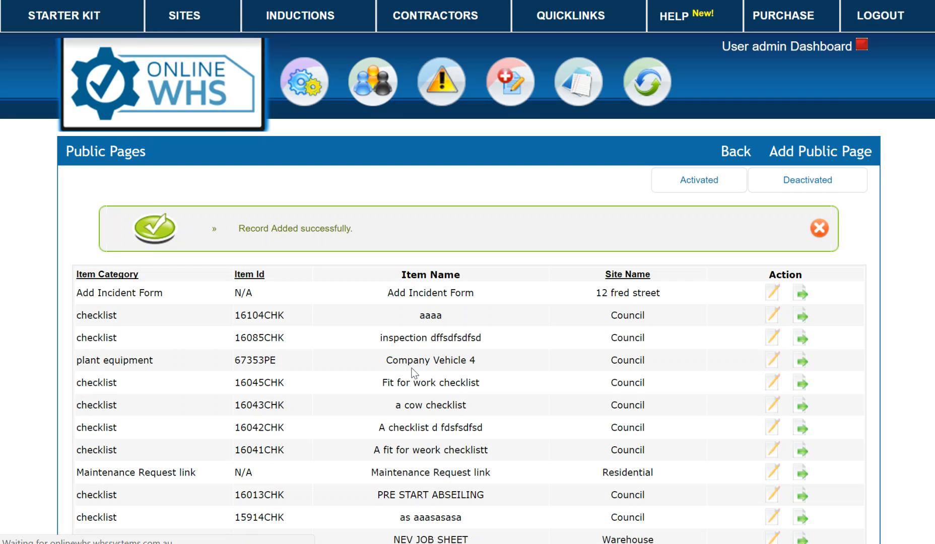
pyautogui.click(811, 152)
pyautogui.click(602, 240)
pyautogui.click(440, 285)
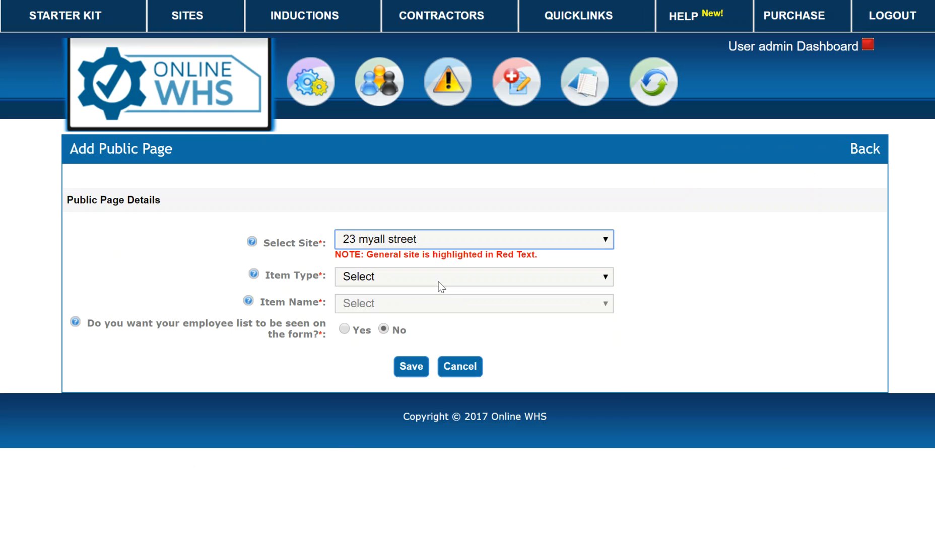
pyautogui.click(555, 276)
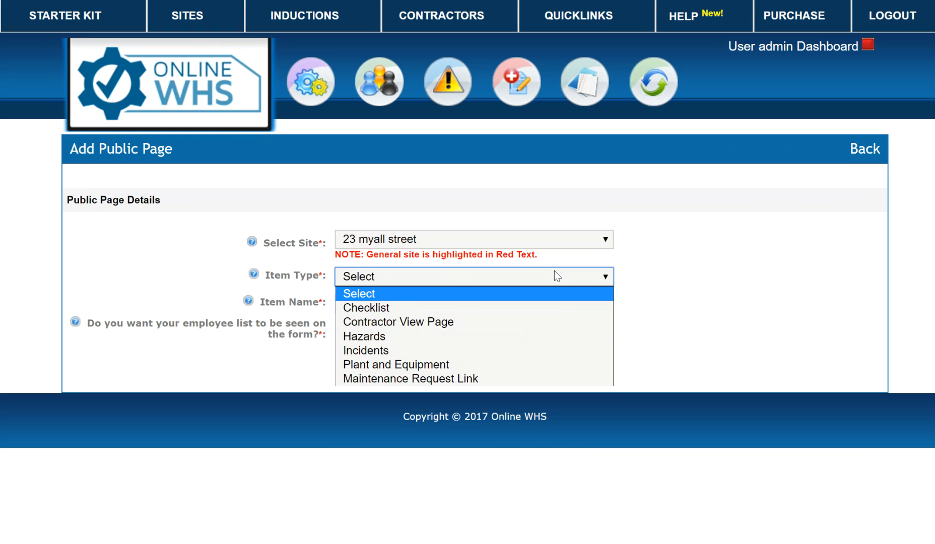
pyautogui.click(384, 351)
pyautogui.click(346, 329)
pyautogui.click(405, 369)
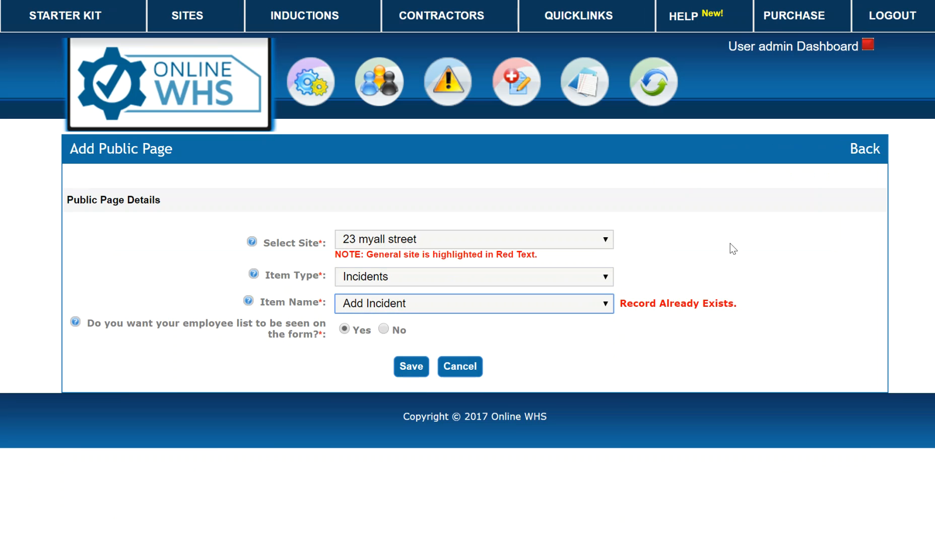
pyautogui.click(865, 151)
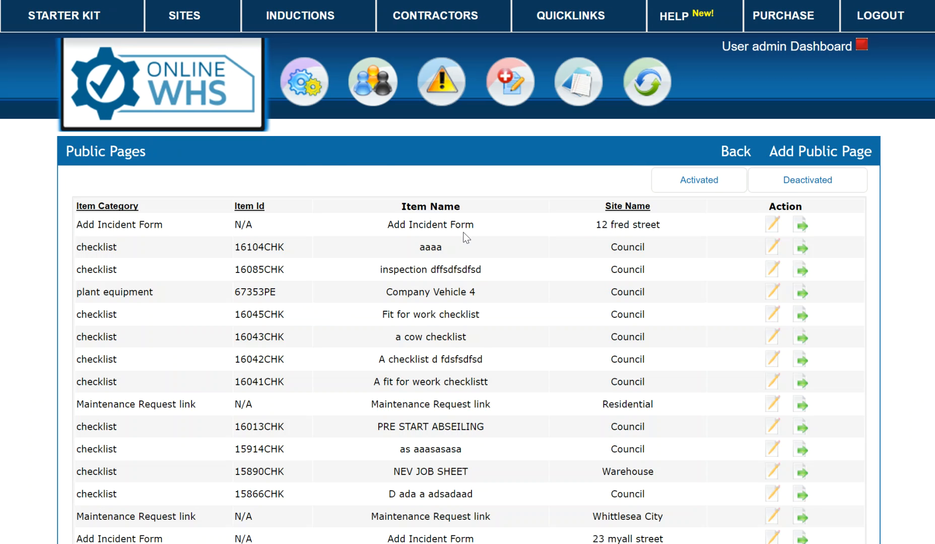
# Return through the admin dashboard and Building Management to the Public Pages list
pyautogui.click(191, 18)
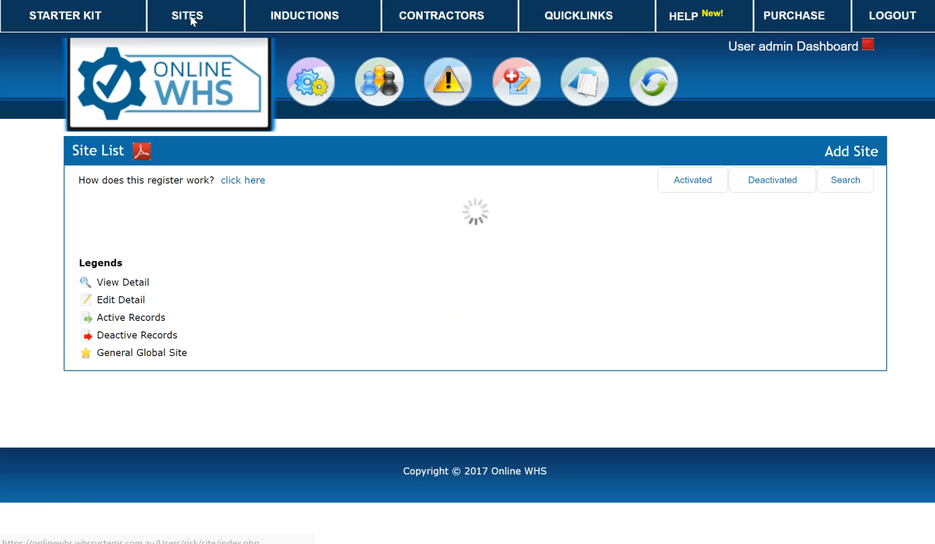
pyautogui.moveTo(611, 101)
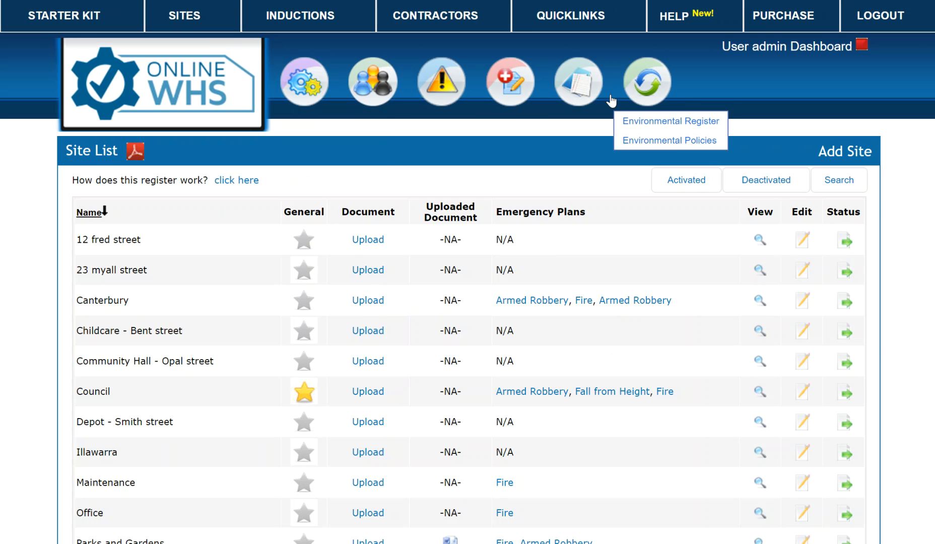
pyautogui.click(767, 50)
pyautogui.scroll(-1, 446, 405)
pyautogui.scroll(-3, 447, 406)
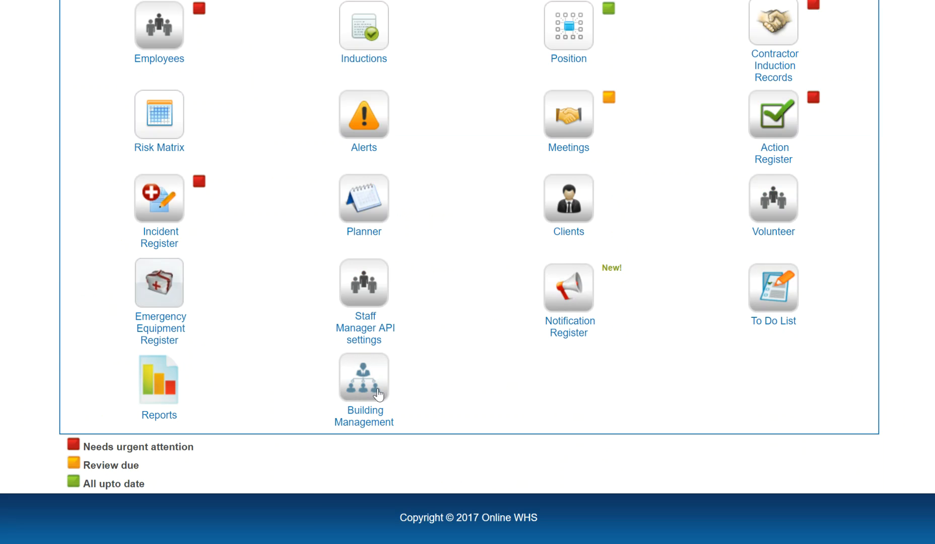
pyautogui.click(371, 379)
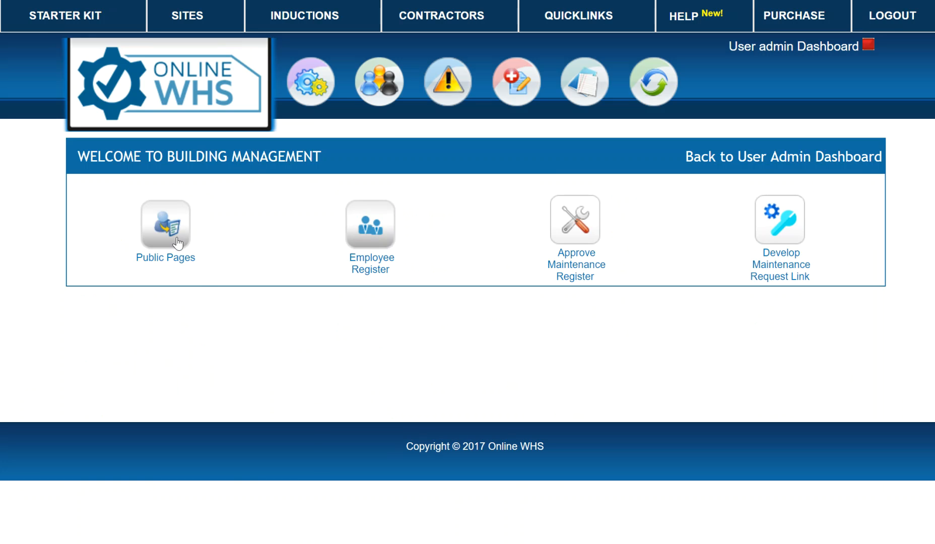
pyautogui.click(164, 221)
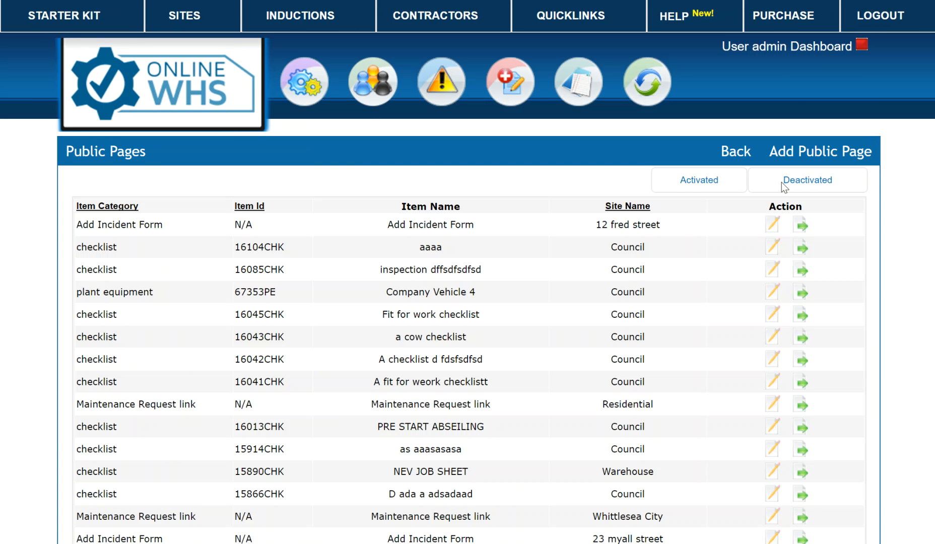
pyautogui.click(771, 48)
pyautogui.scroll(-3, 415, 363)
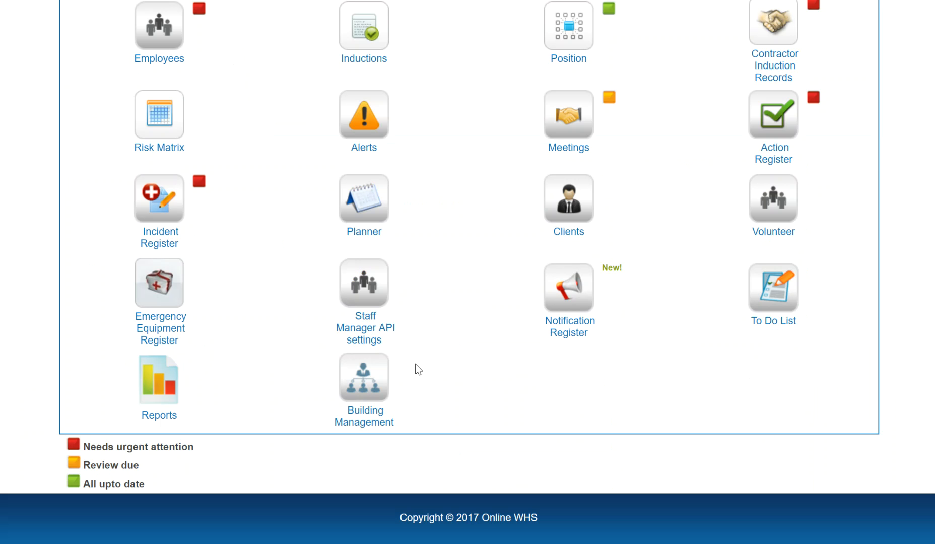
pyautogui.click(362, 377)
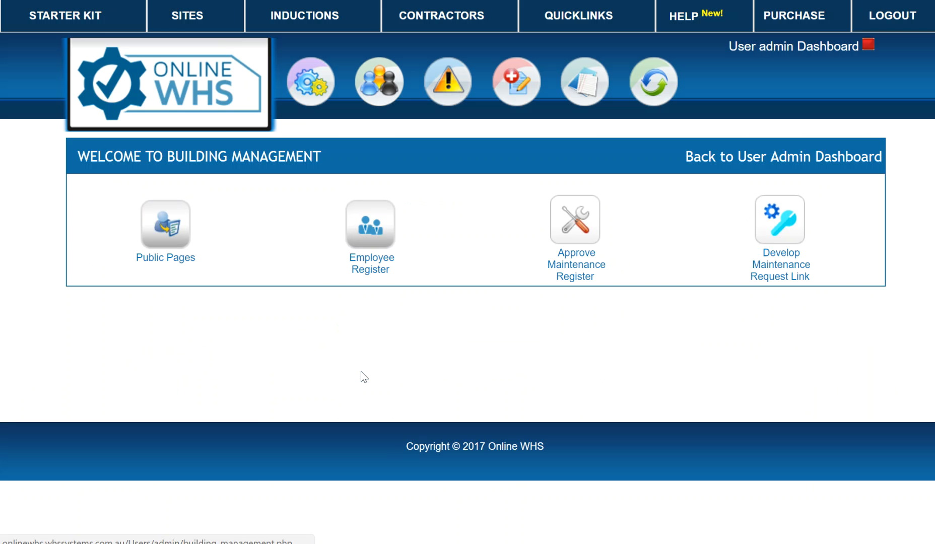
pyautogui.click(161, 220)
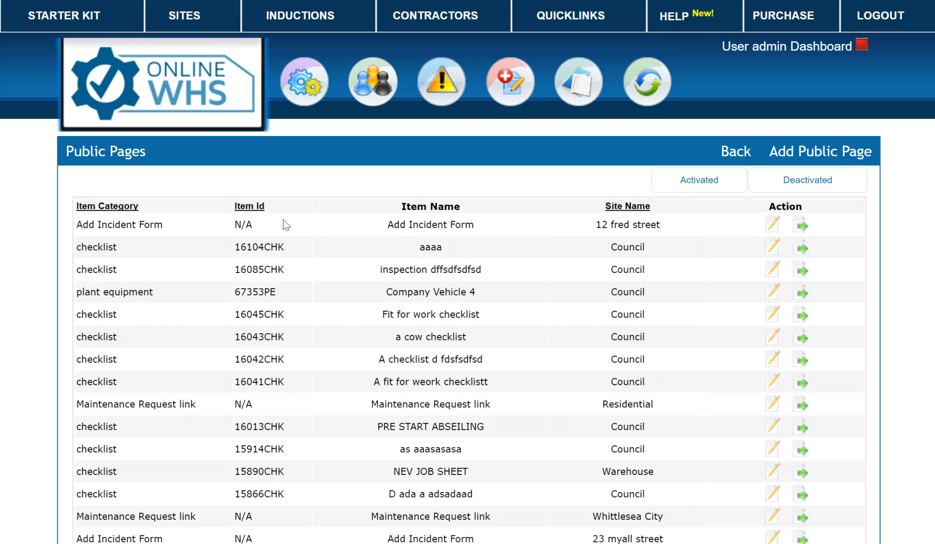
pyautogui.click(804, 152)
pyautogui.click(598, 240)
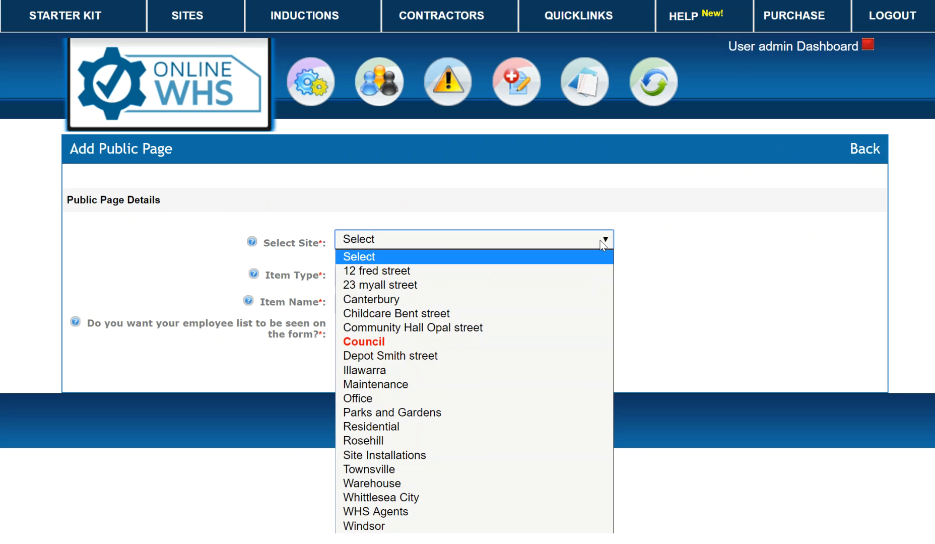
pyautogui.click(432, 272)
pyautogui.click(435, 276)
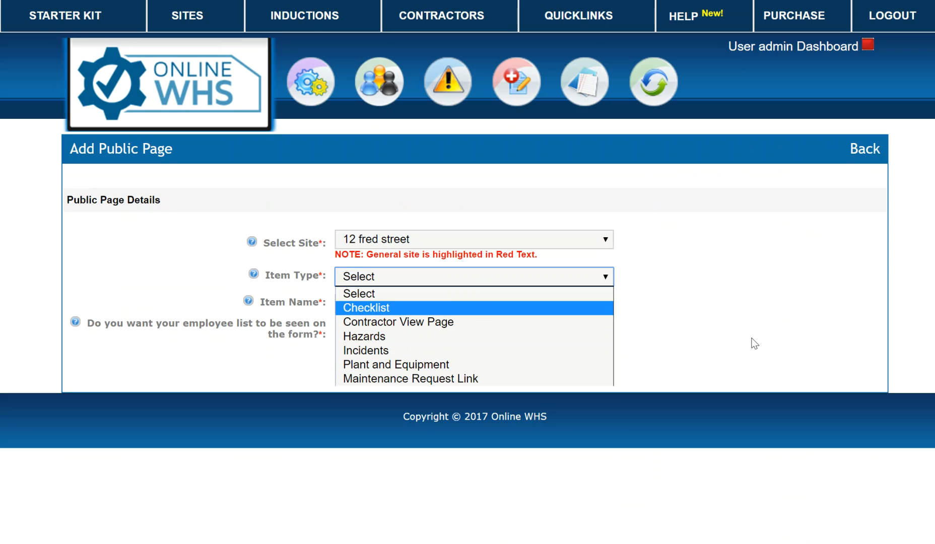
pyautogui.click(759, 325)
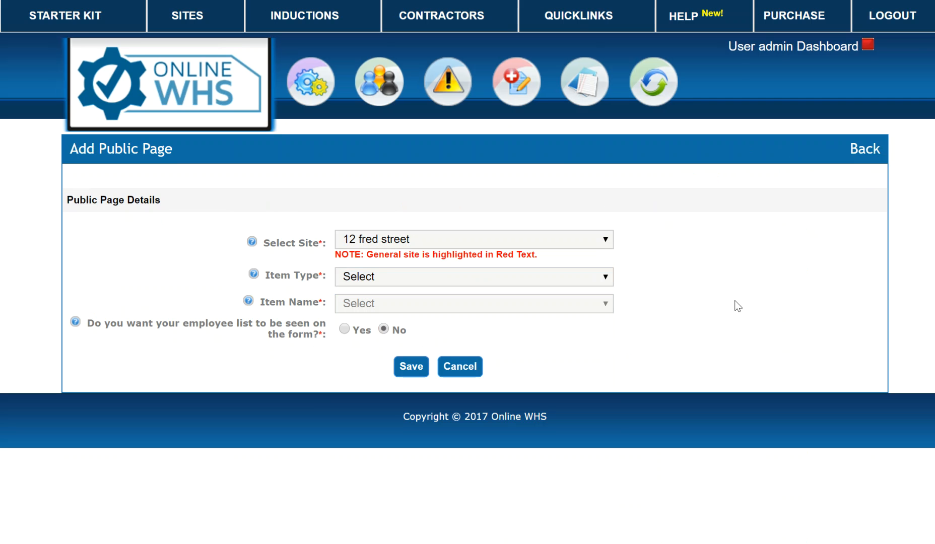
# Start a new Accidents/Incidents alert for the Residential site in Manage Alerts
pyautogui.click(778, 48)
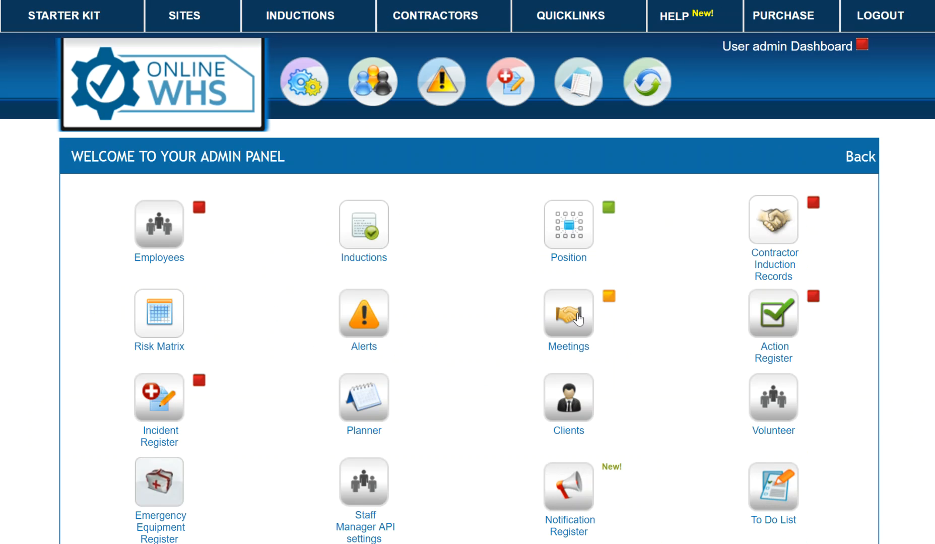
pyautogui.click(372, 315)
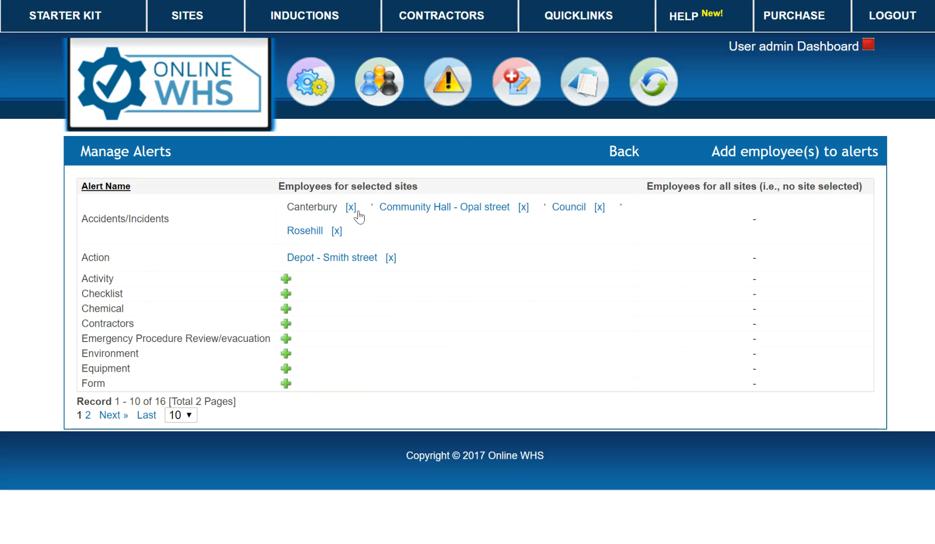
pyautogui.click(764, 151)
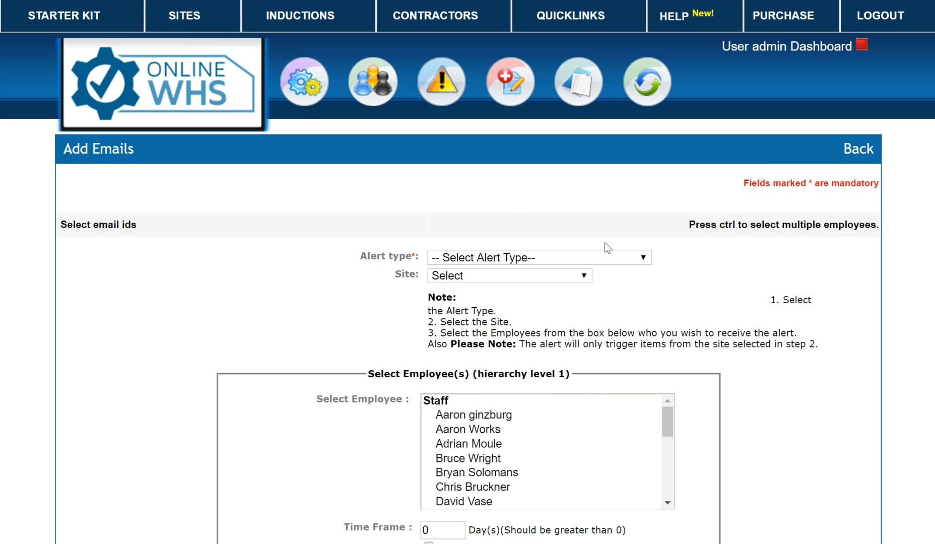
pyautogui.click(647, 257)
pyautogui.click(513, 286)
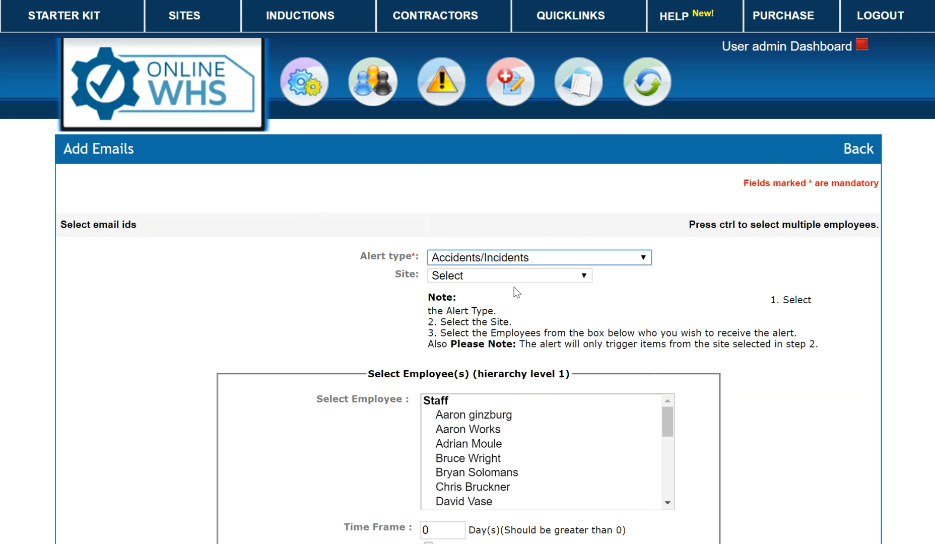
pyautogui.click(524, 275)
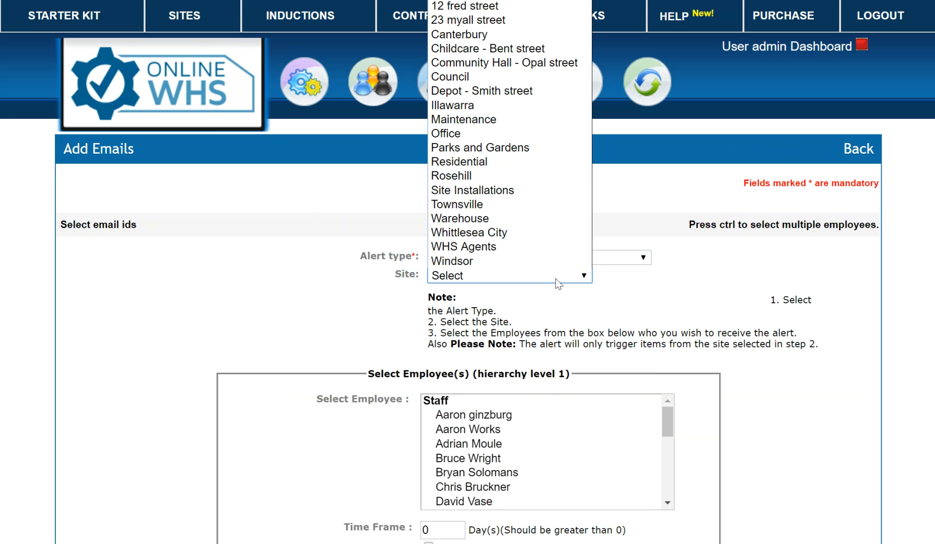
pyautogui.click(486, 162)
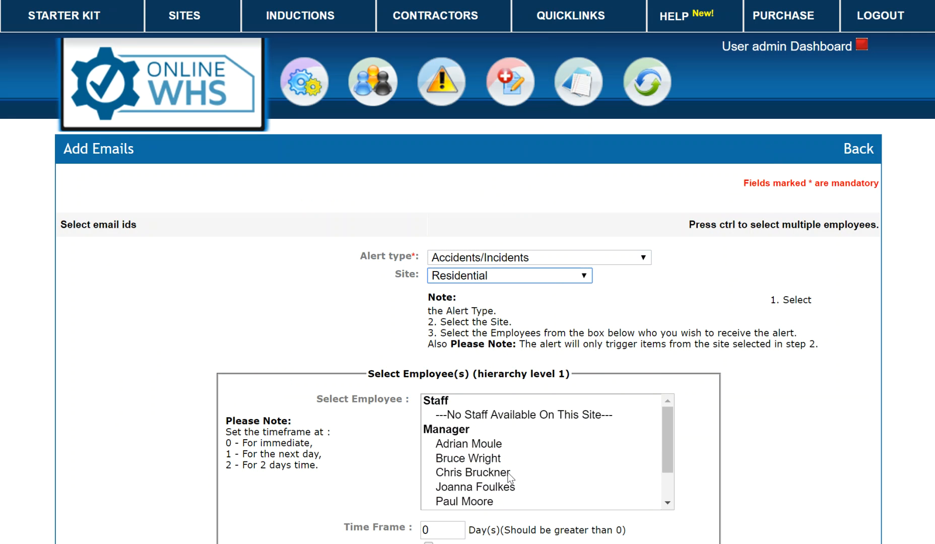
# Assign a first-level recipient, escalating to a second employee after 1 day, and save
pyautogui.scroll(-5, 510, 476)
pyautogui.click(479, 397)
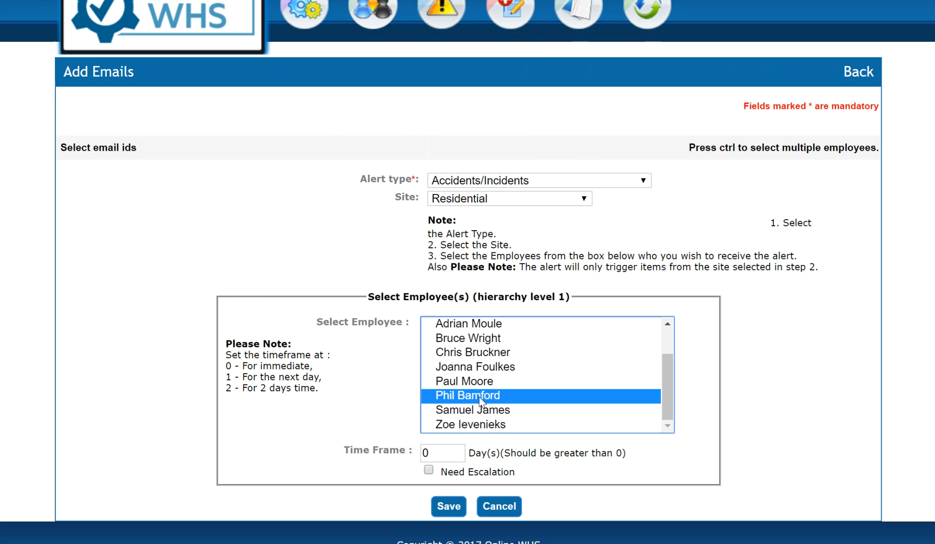
pyautogui.click(428, 470)
pyautogui.scroll(-5, 279, 430)
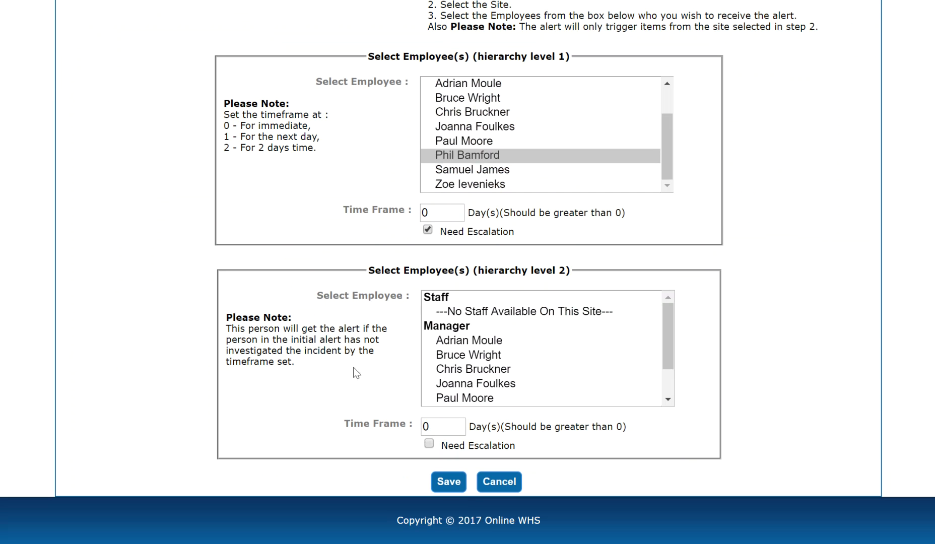
pyautogui.doubleClick(434, 431)
pyautogui.write('1')
pyautogui.moveTo(671, 345); pyautogui.dragTo(670, 376)
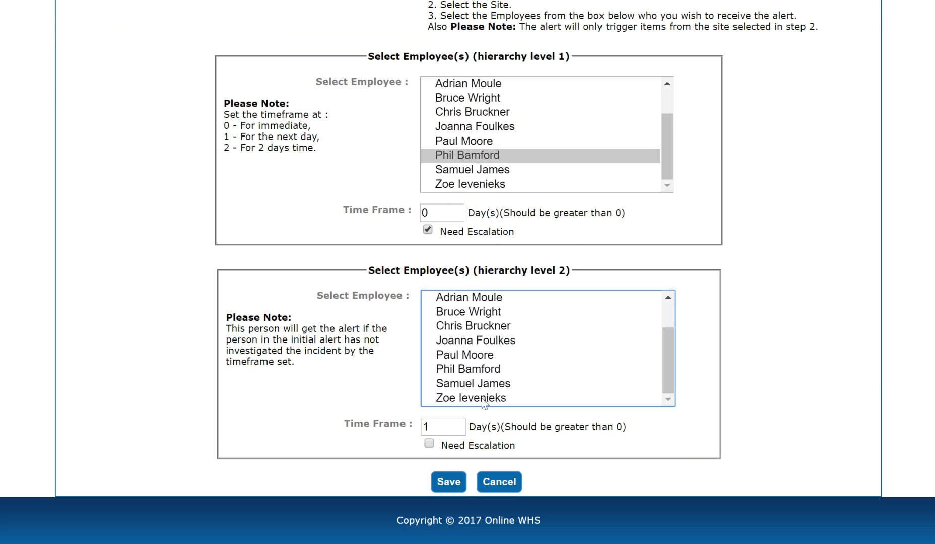
pyautogui.click(480, 370)
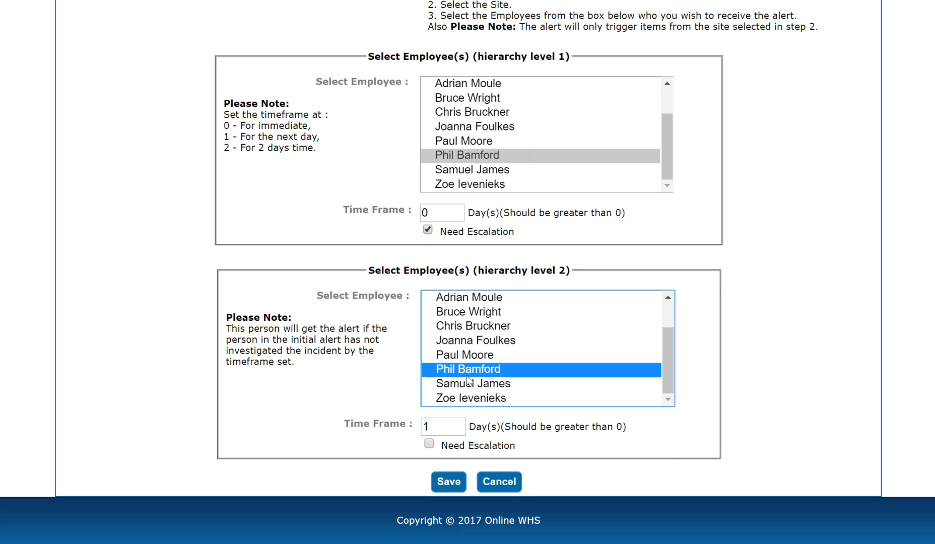
pyautogui.click(448, 482)
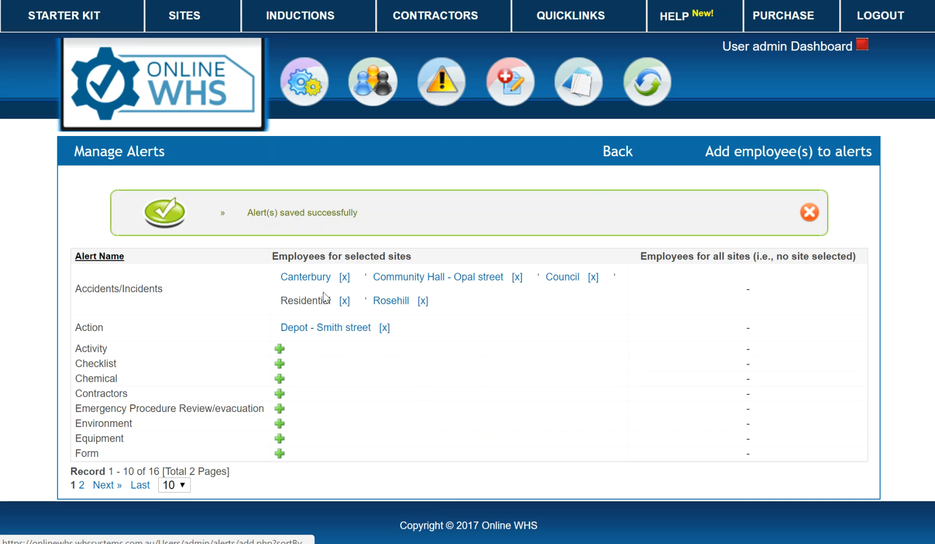
# Open the Add Incident form with QR code from the incident menu, then via Quicklinks
pyautogui.moveTo(509, 82)
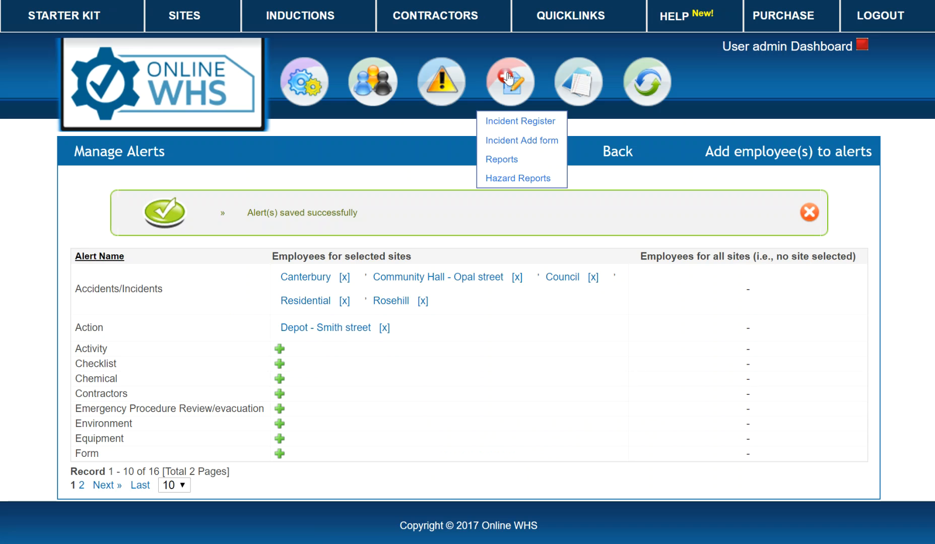
pyautogui.click(510, 140)
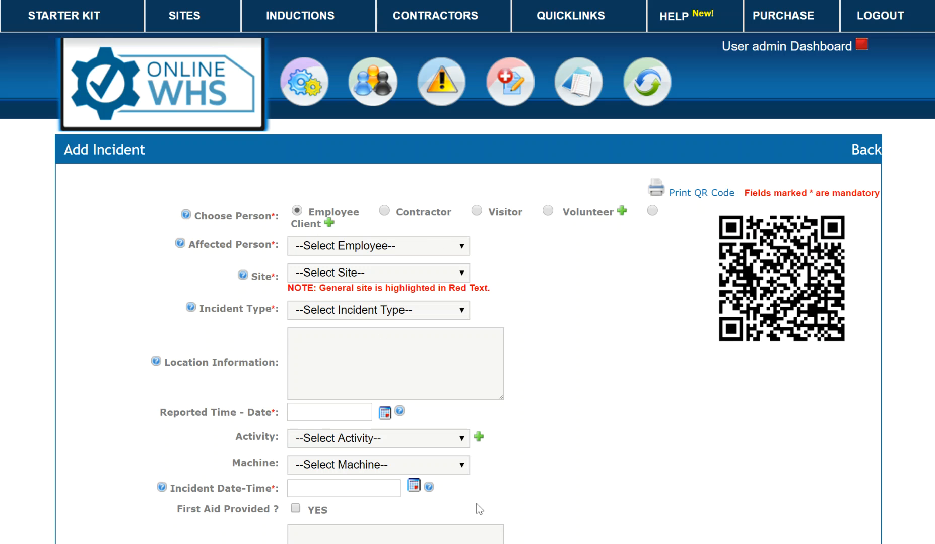
pyautogui.click(786, 47)
pyautogui.click(379, 318)
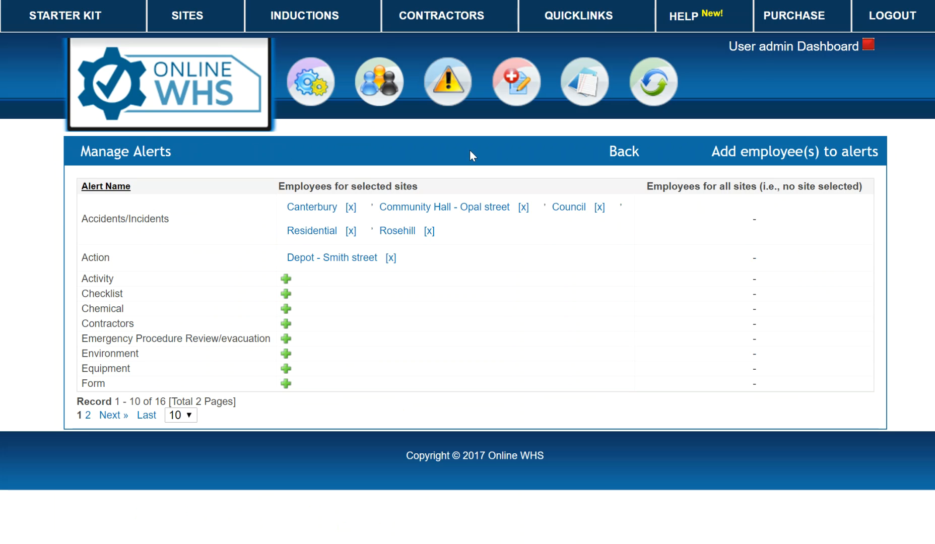
pyautogui.click(577, 17)
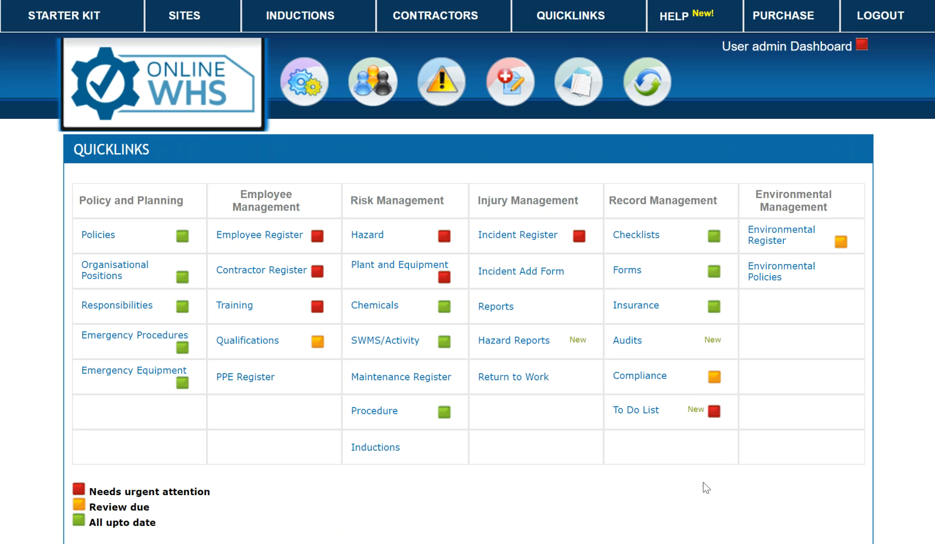
pyautogui.click(544, 271)
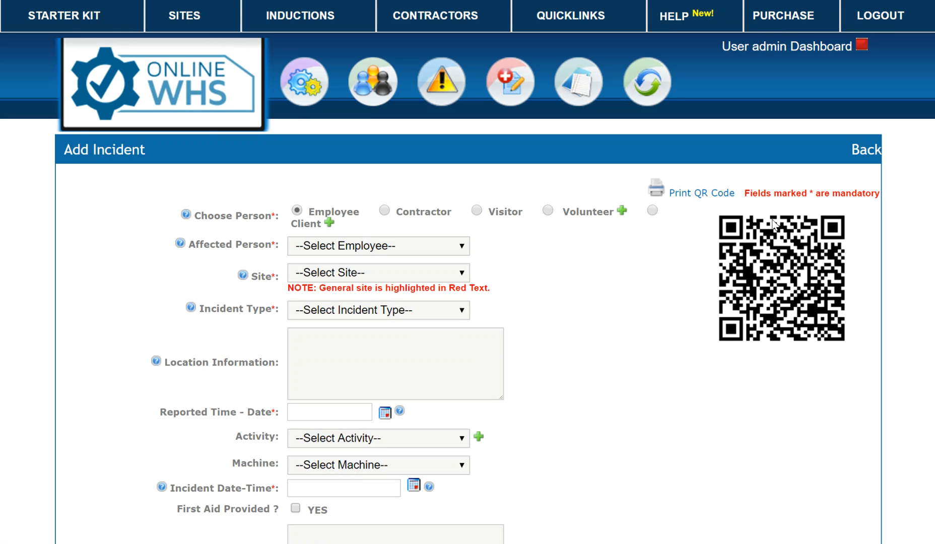